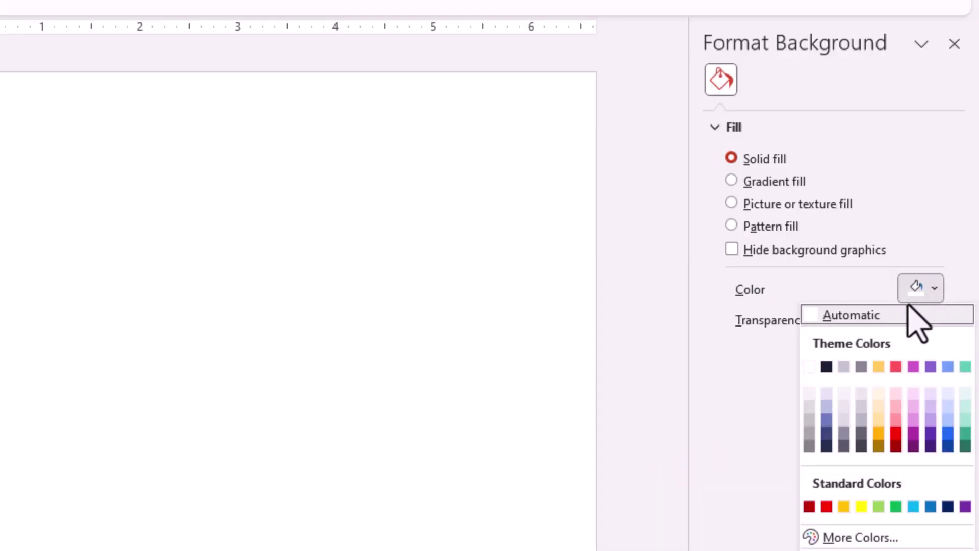
Give the blank slide a light grey solid-fill background.
click(809, 407)
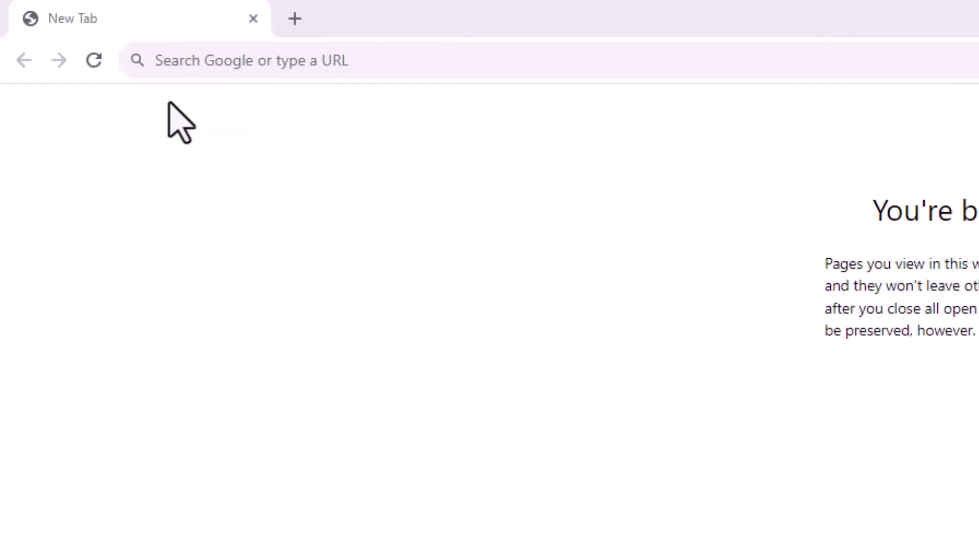
Go to unsplash.com and search for 'space' photos.
click(173, 60)
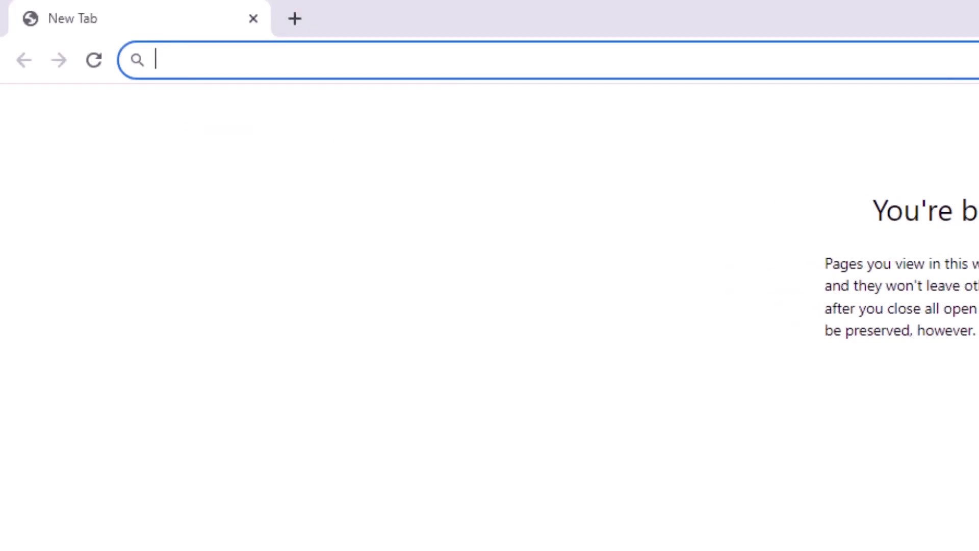
text(unsplash.com)
key(Return)
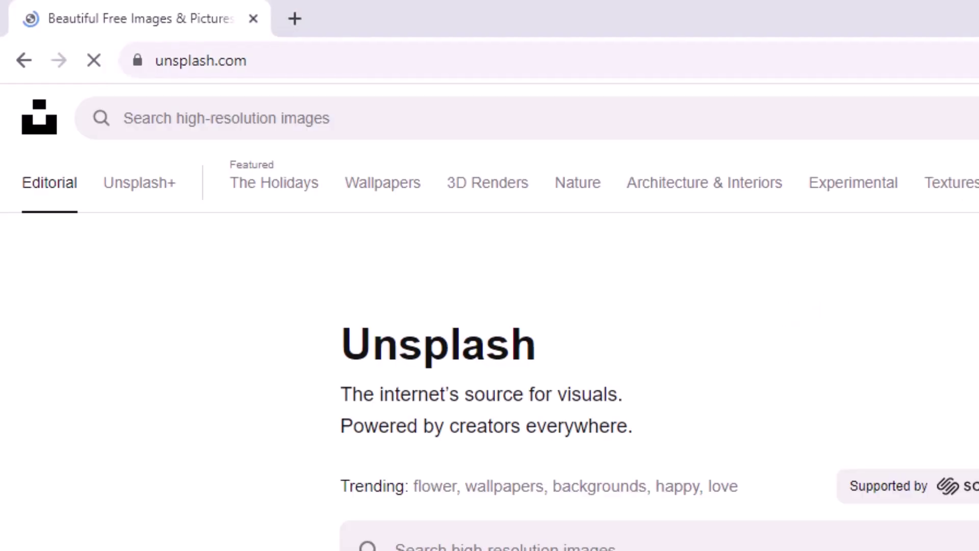
click(288, 125)
text(space)
key(Return)
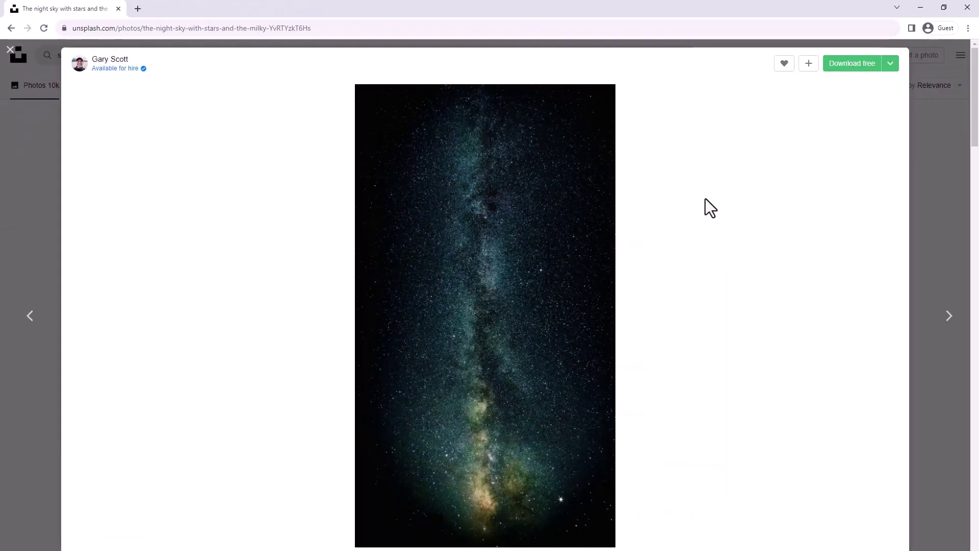
Paste the Milky Way photo flush to the slide's left edge and crop it narrow.
right_click(562, 243)
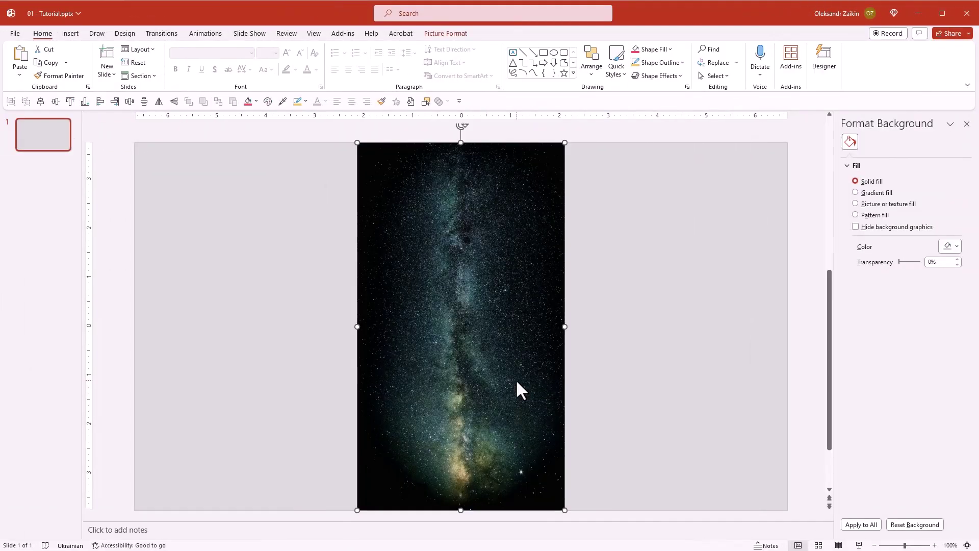
drag(522, 378, 301, 378)
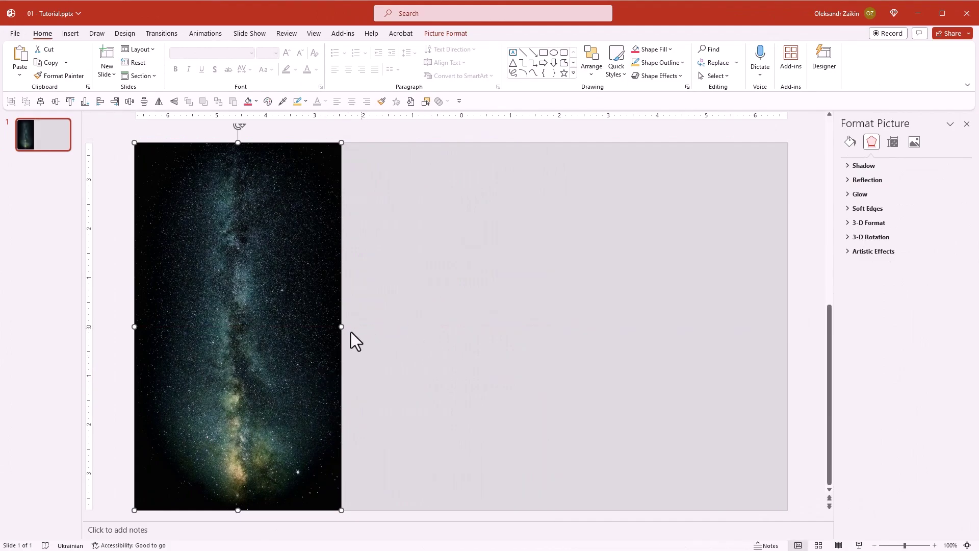
right_click(320, 340)
click(349, 309)
drag(340, 323, 306, 322)
click(385, 324)
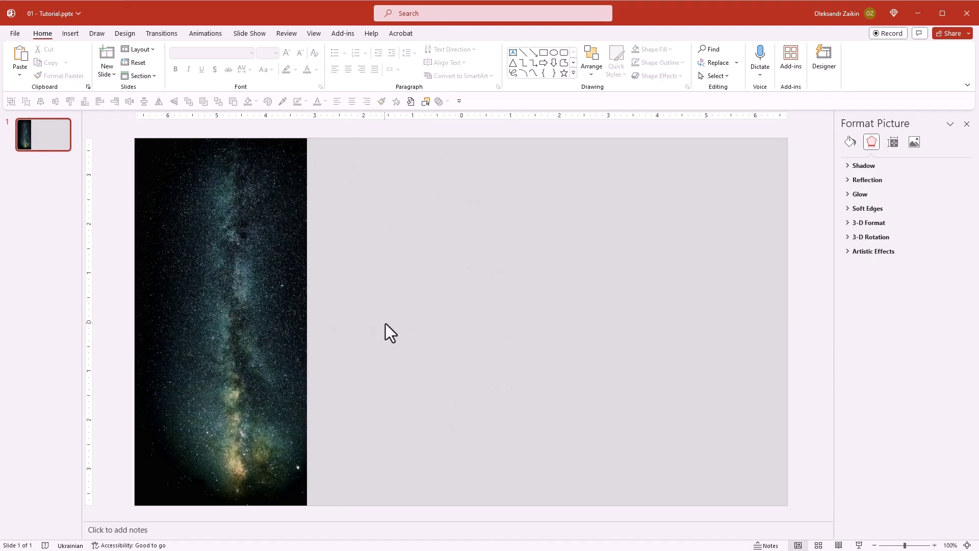
Cover the photo with a rectangle: black fill, 50% transparency, no outline.
click(545, 54)
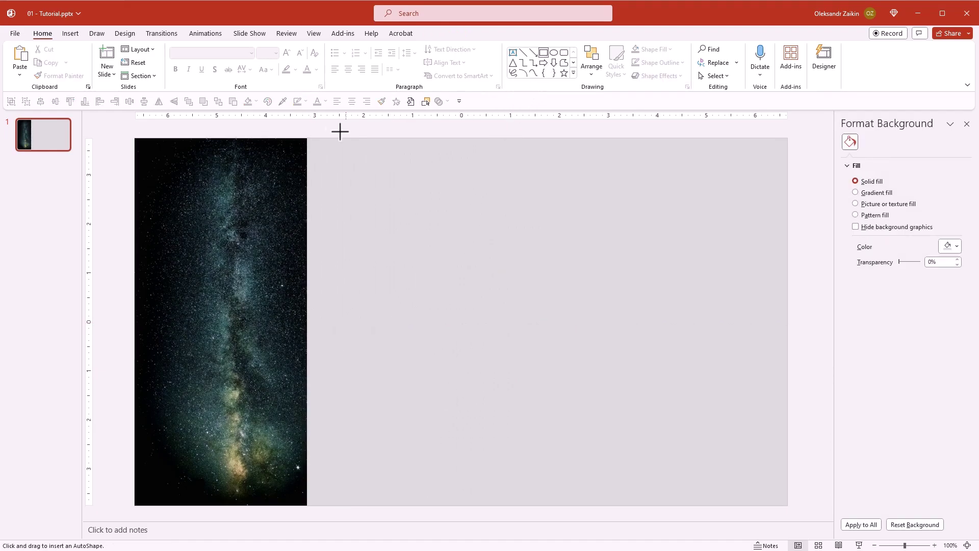
drag(135, 138, 307, 510)
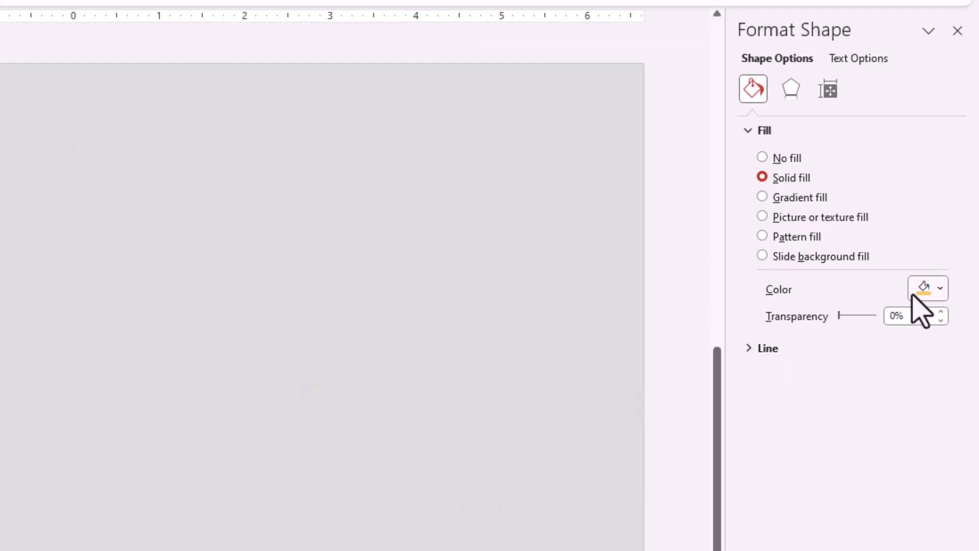
click(946, 273)
click(848, 335)
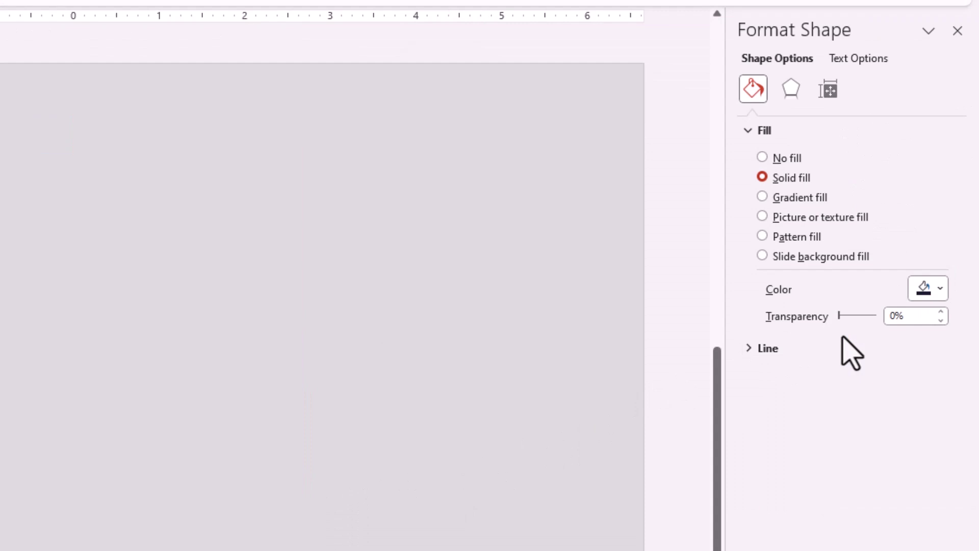
click(903, 316)
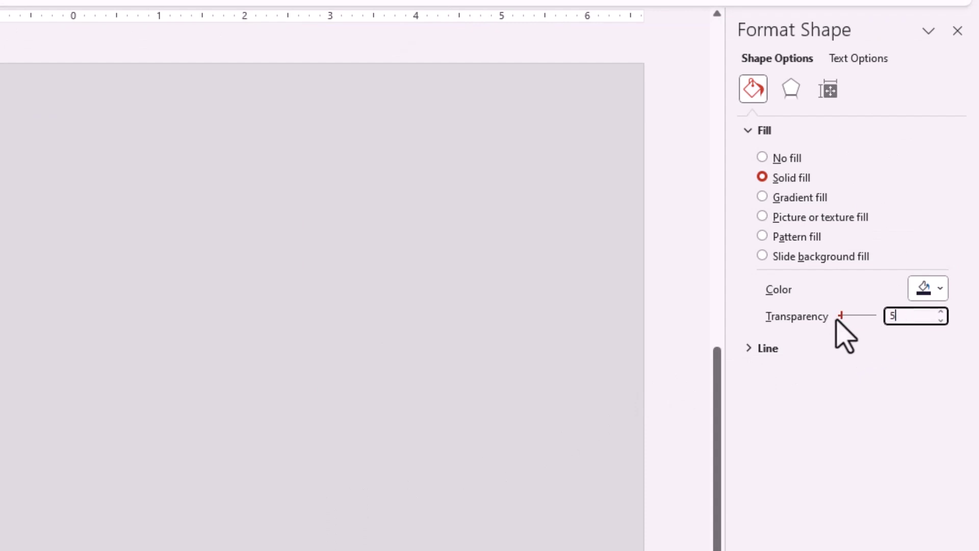
key(Return)
click(804, 351)
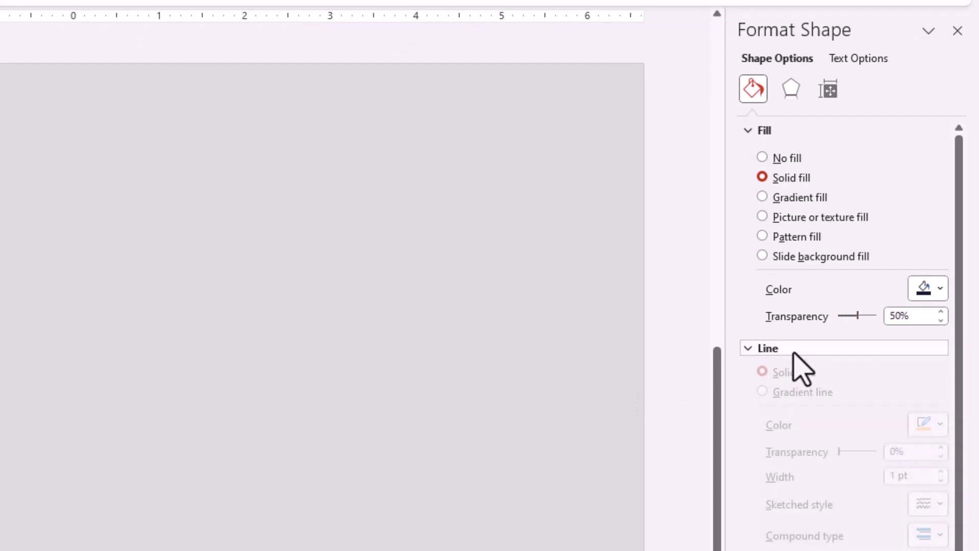
click(797, 376)
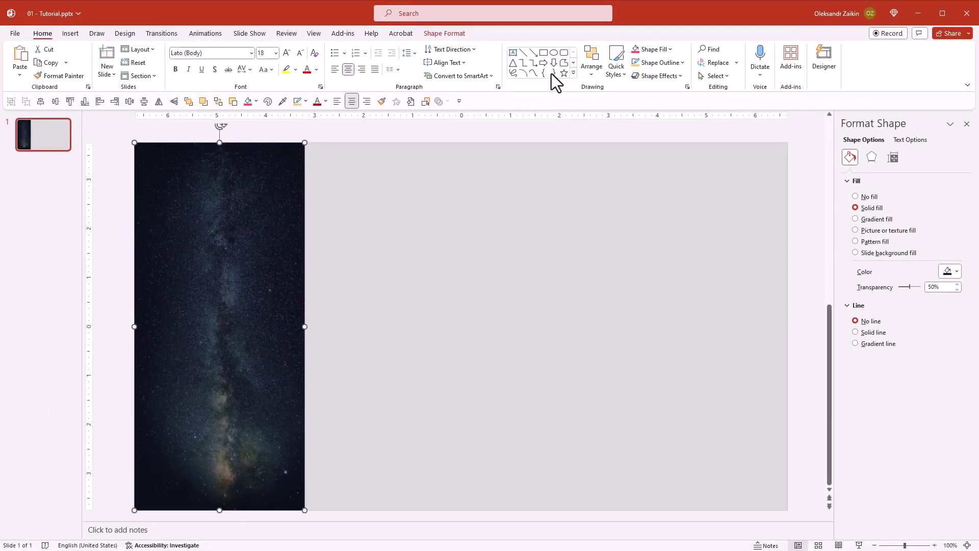
Draw a thin white vertical bar along the photo's right edge.
click(490, 28)
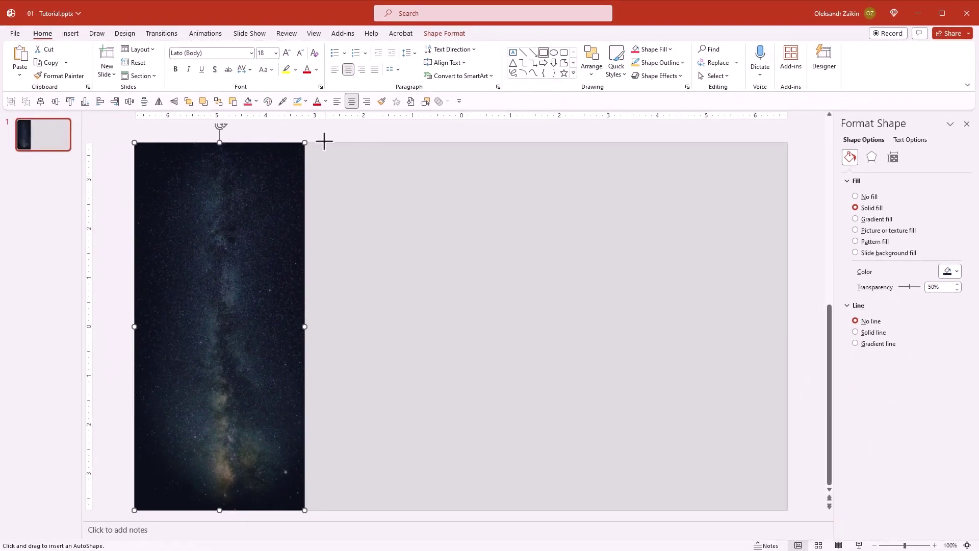
drag(304, 143, 313, 510)
click(954, 273)
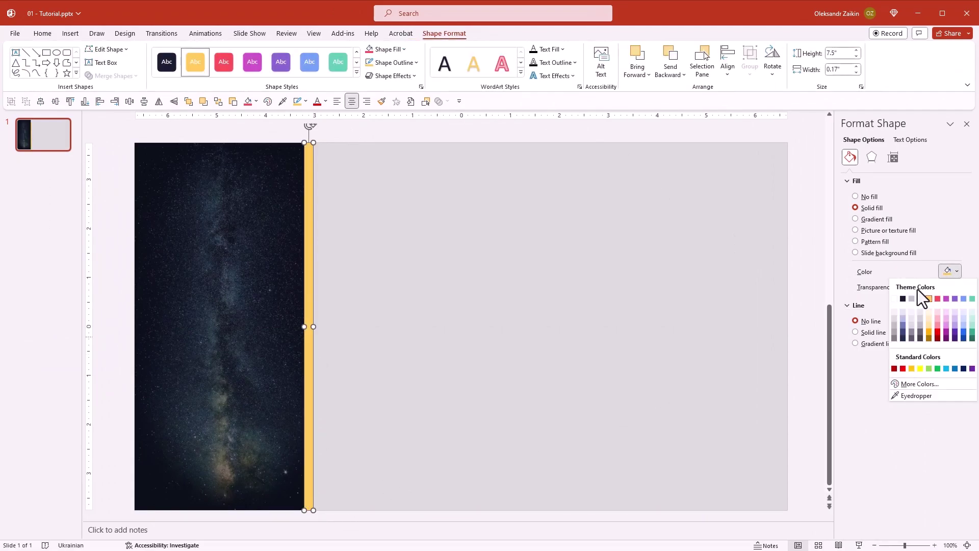
click(893, 302)
click(736, 311)
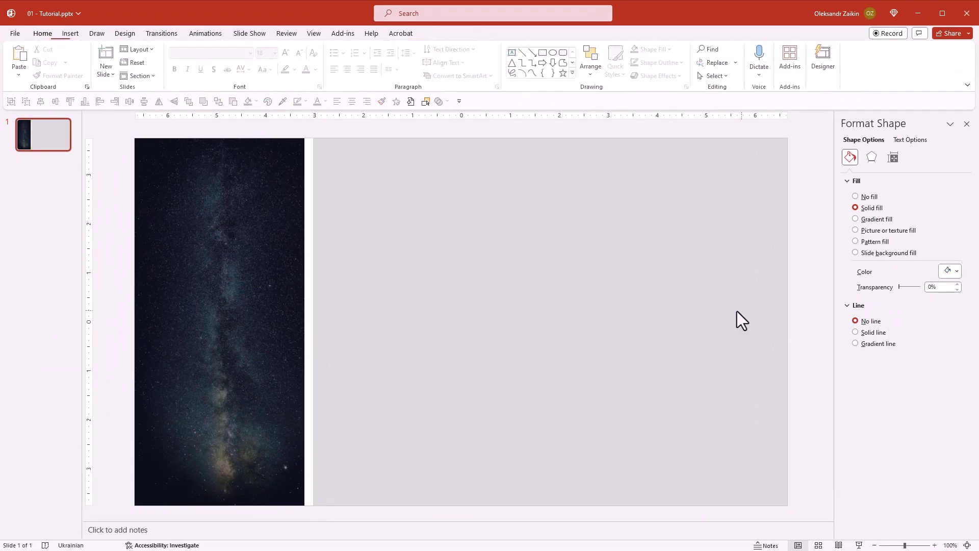
Draw a small yellow marker rectangle on the white bar.
click(545, 53)
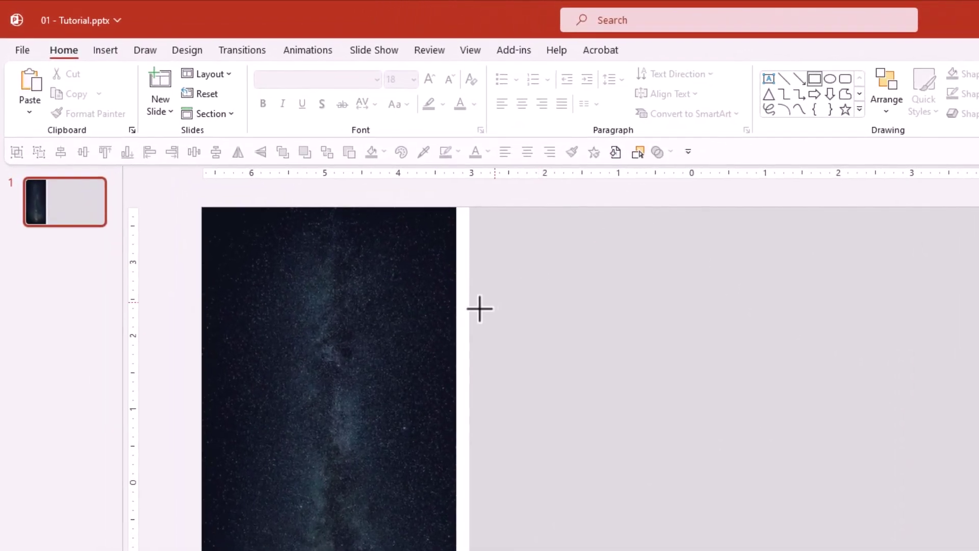
drag(456, 282, 469, 337)
click(528, 334)
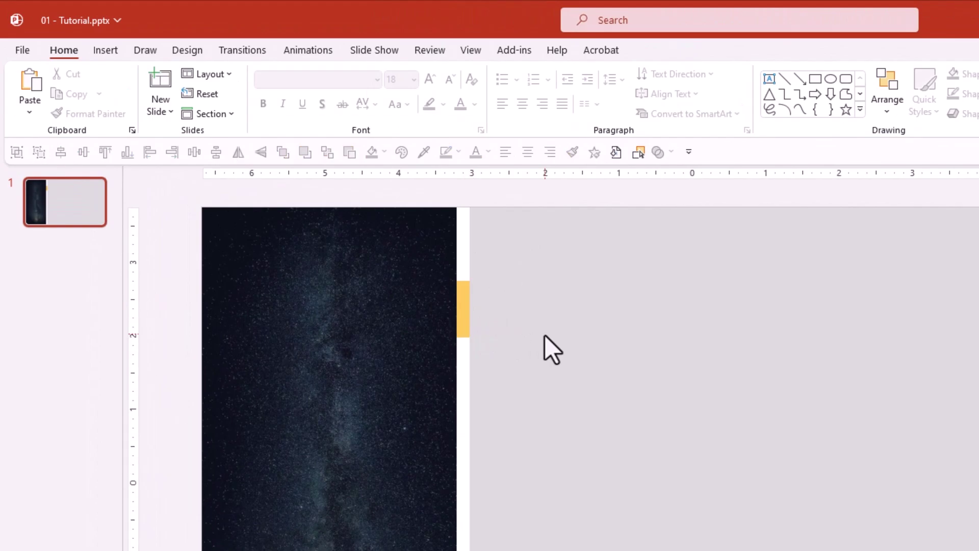
Duplicate the yellow marker leftward onto the photo and type 1966 in it.
click(463, 305)
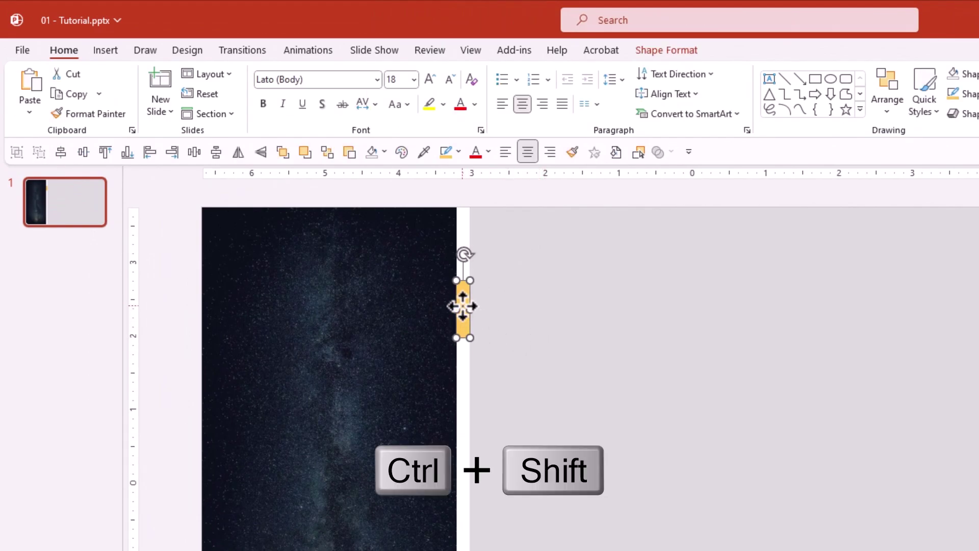
drag(462, 306, 303, 320)
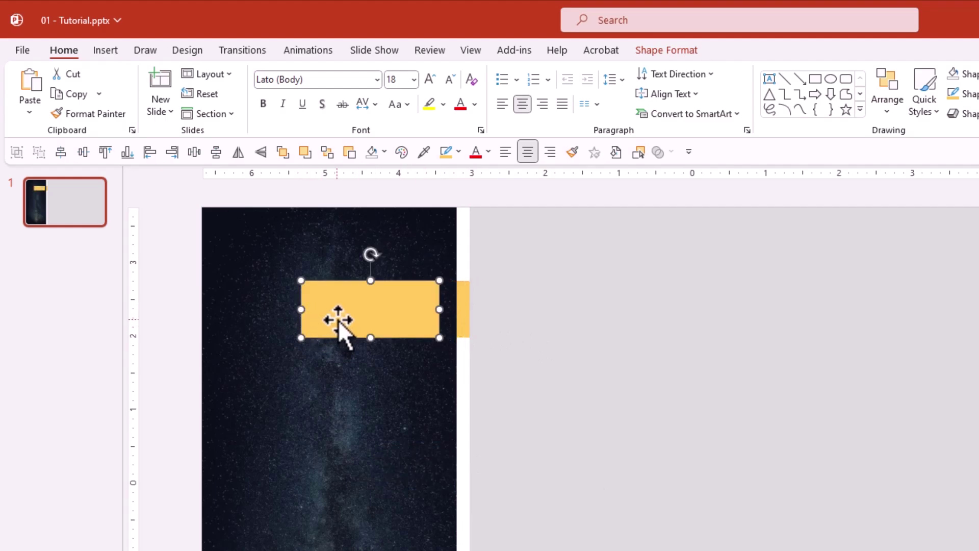
text(1966)
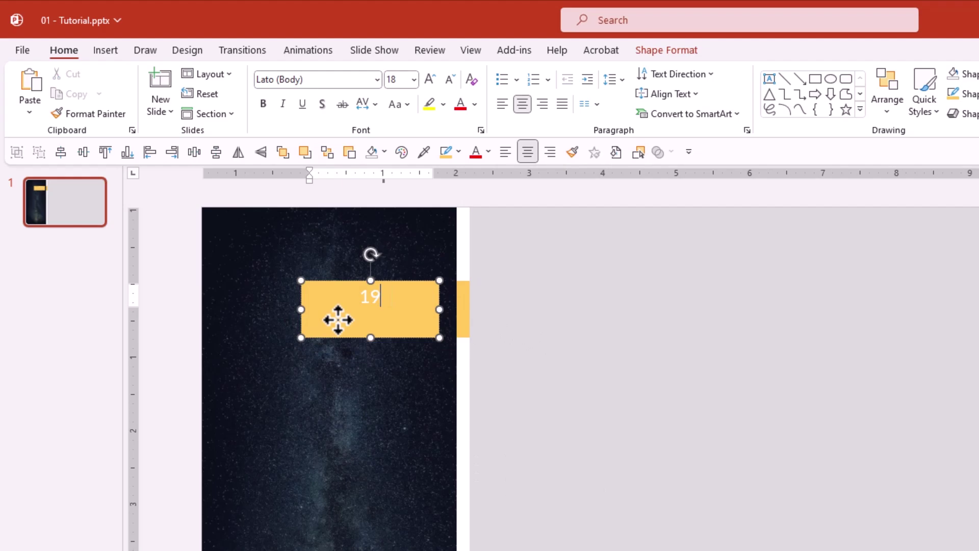
Give the 1966 box no fill, right alignment and middle vertical alignment.
right_click(367, 281)
click(426, 250)
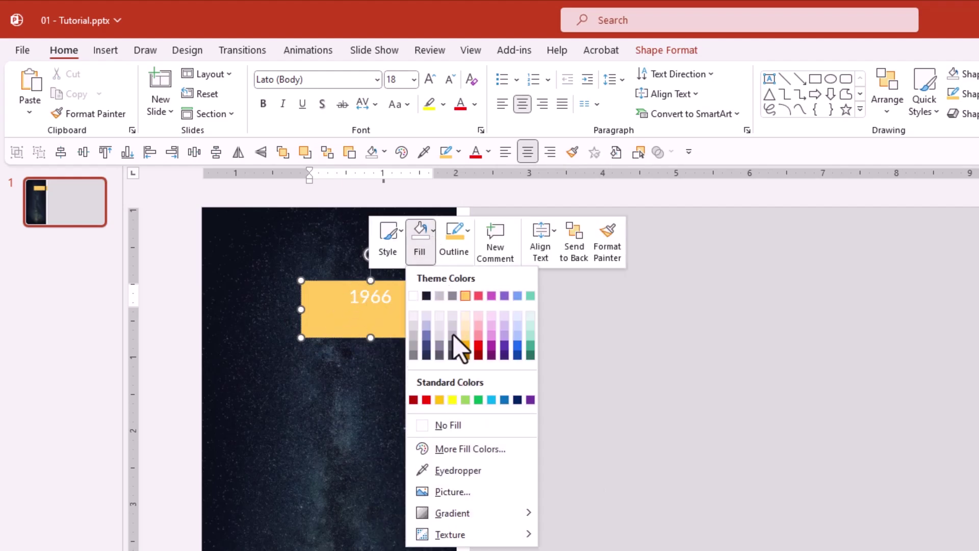
click(469, 424)
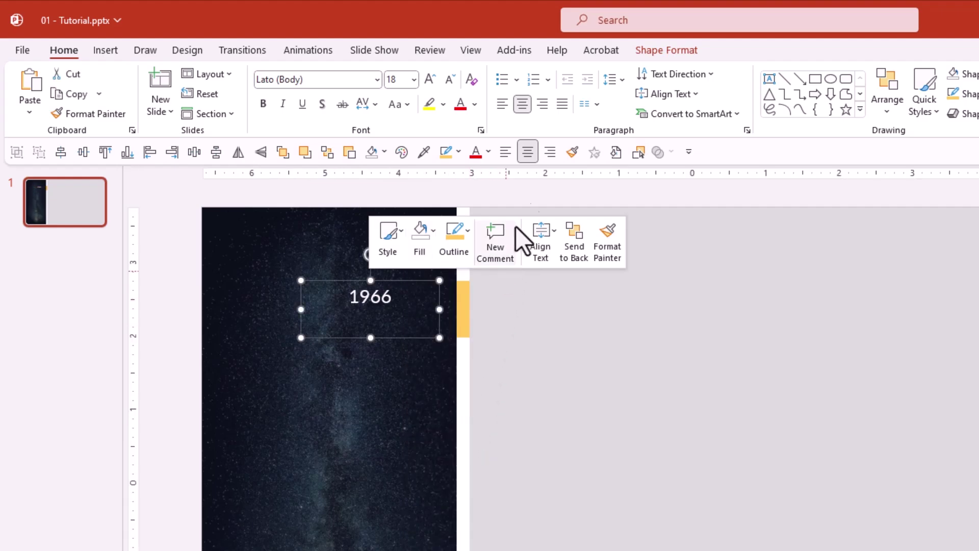
click(541, 105)
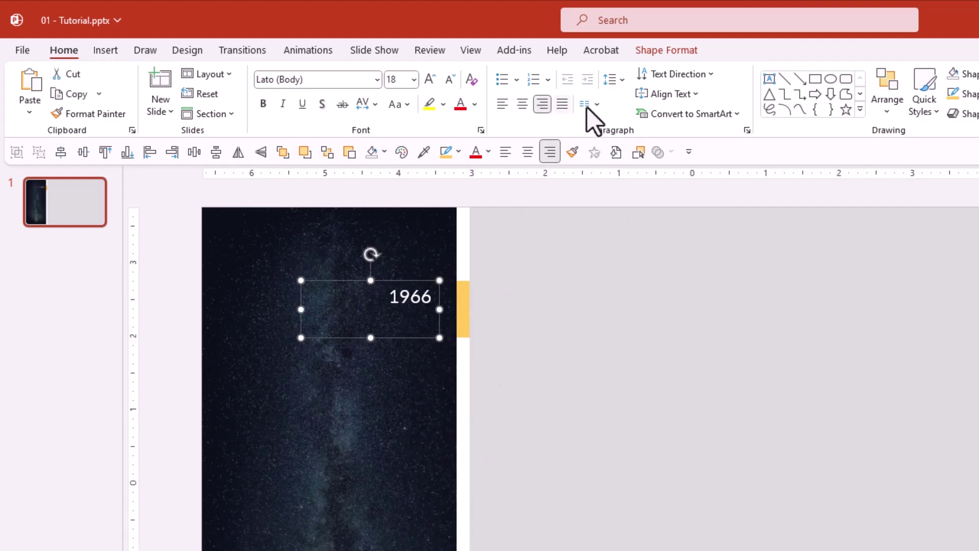
click(679, 94)
click(697, 179)
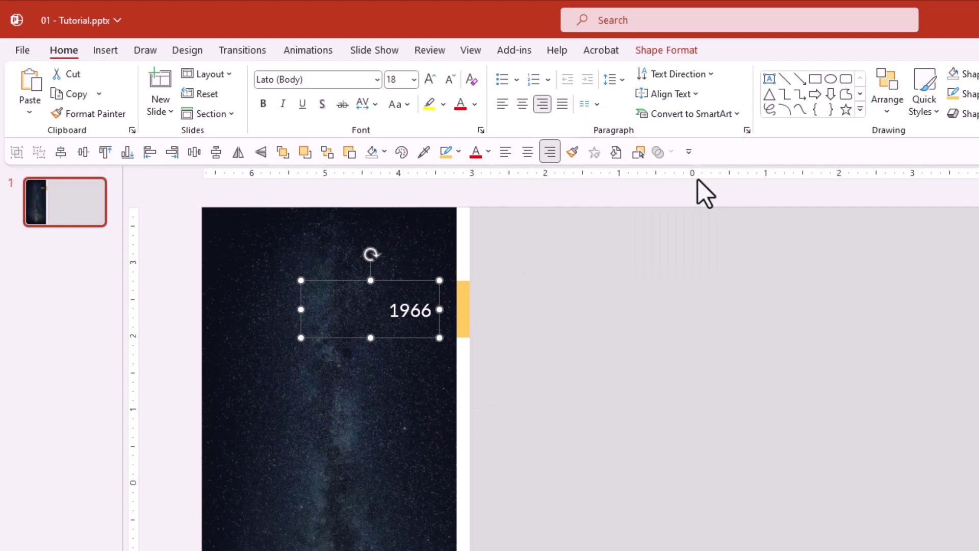
Set 1966 in the Orbitron font, searching Google Fonts for it.
click(375, 82)
click(348, 118)
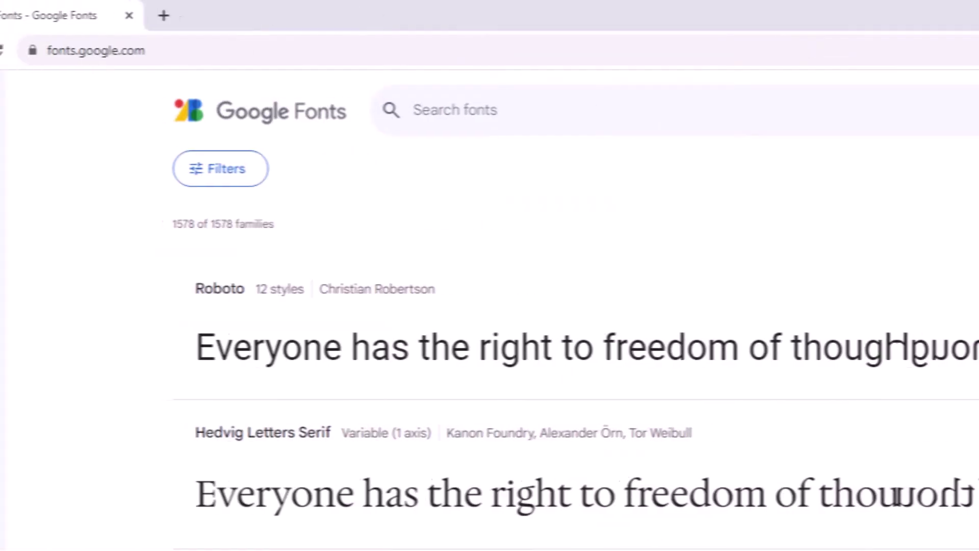
text(orbitron)
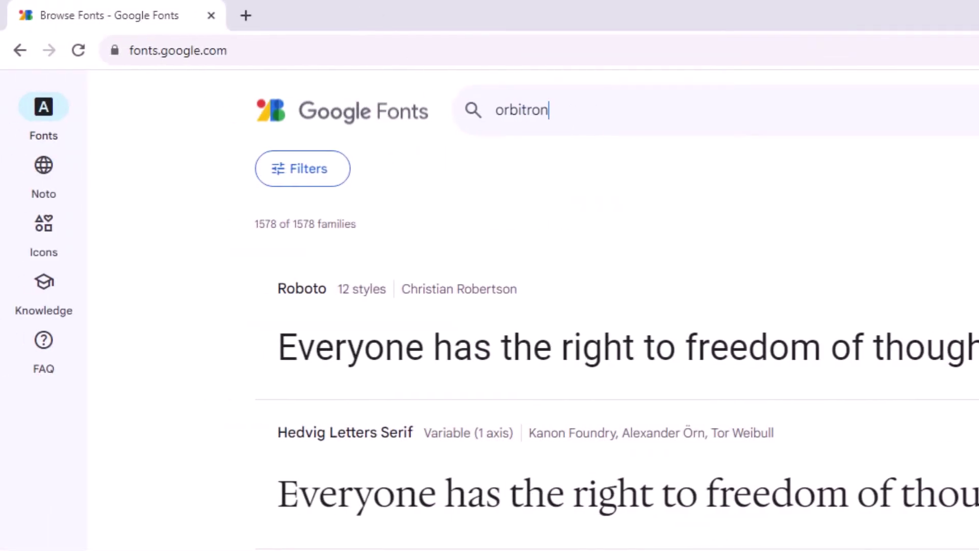
key(Return)
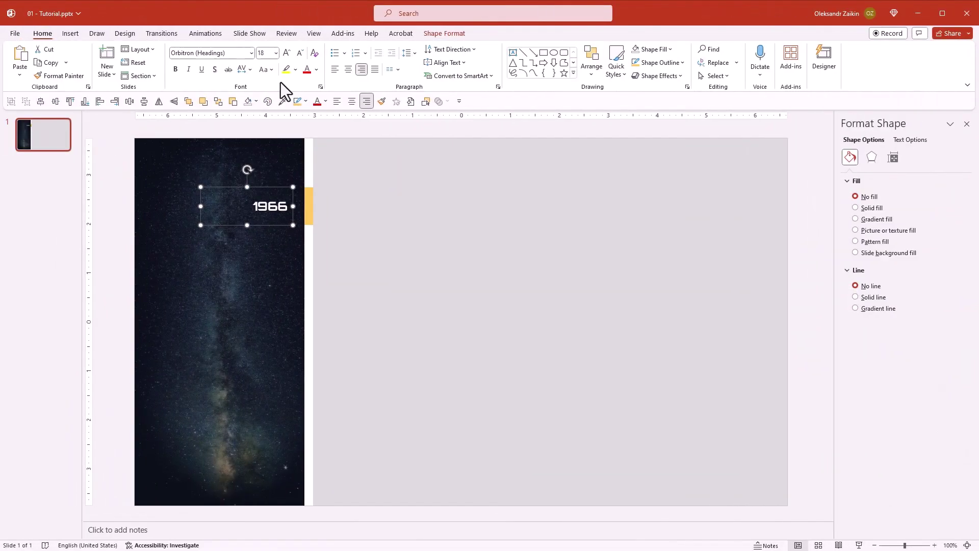
Enlarge 1966 to 32 pt and duplicate it into five copies down the strip.
click(286, 53)
click(286, 52)
click(286, 53)
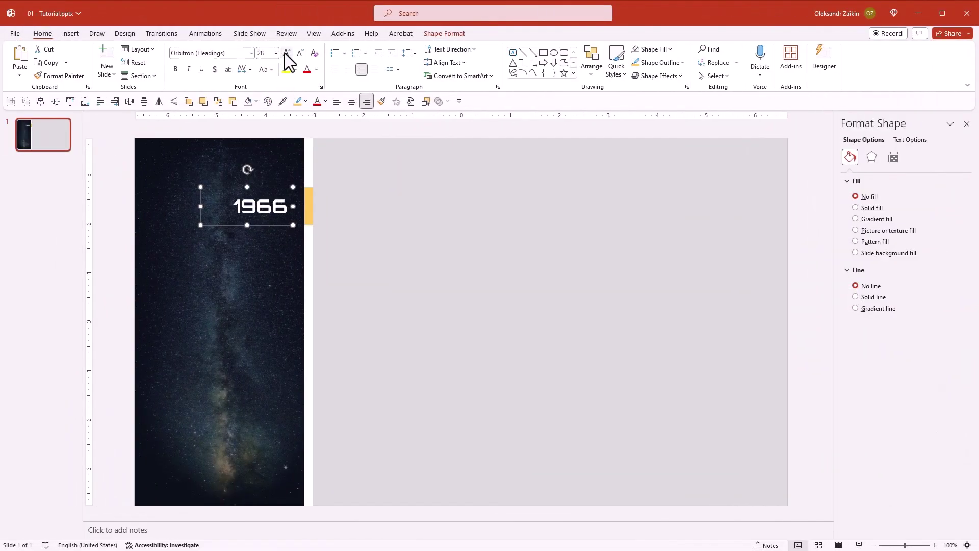
click(286, 53)
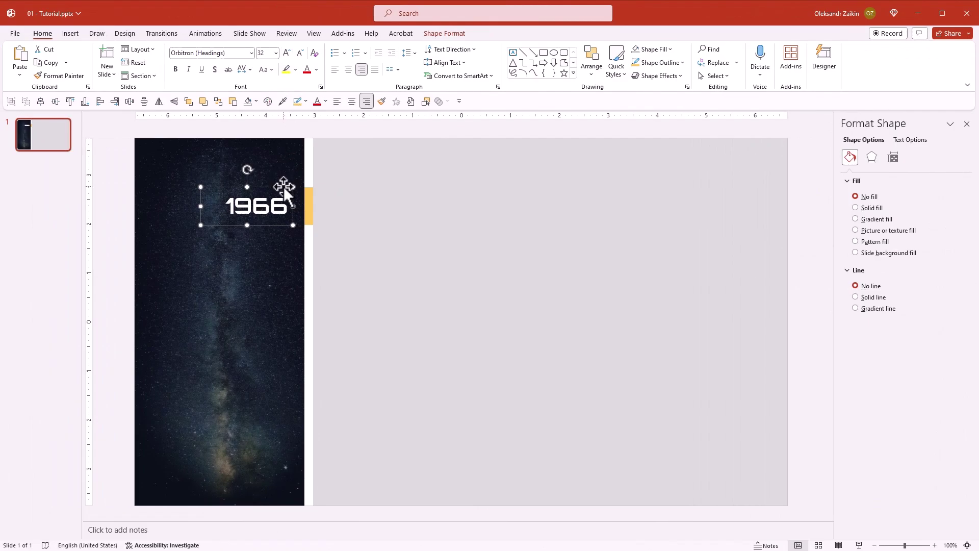
drag(284, 185, 276, 264)
drag(276, 265, 269, 413)
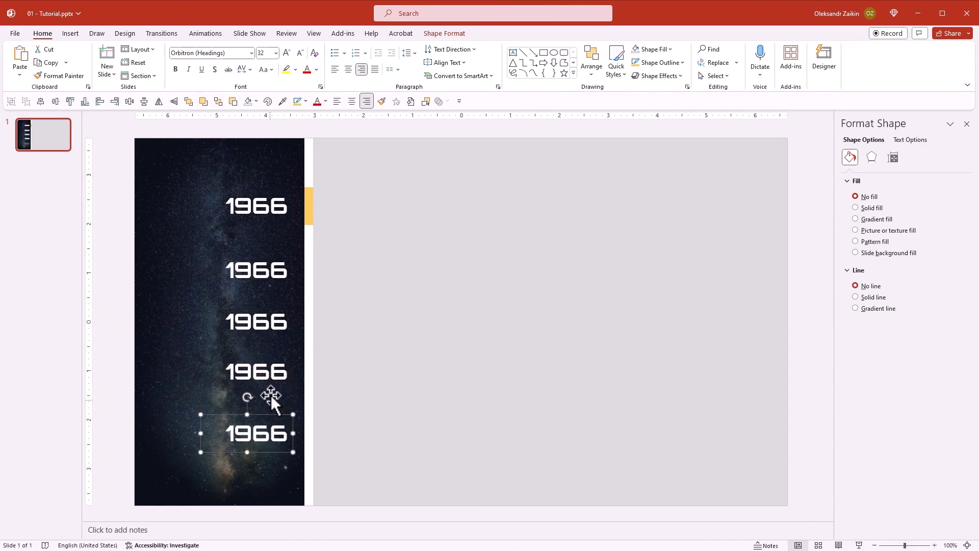
Select all five 1966 labels and distribute them vertically.
shift+click(271, 374)
shift+click(271, 322)
shift+click(272, 276)
shift+click(271, 217)
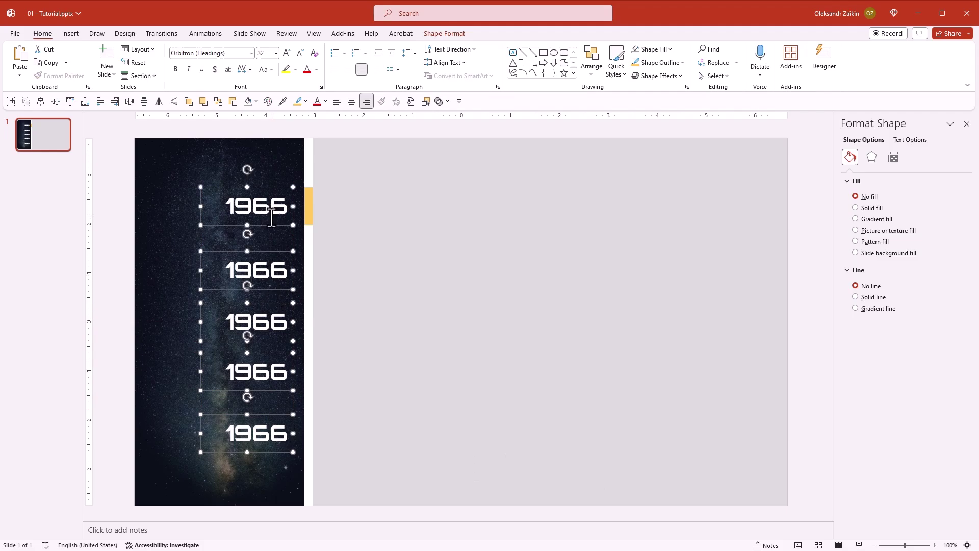
click(596, 72)
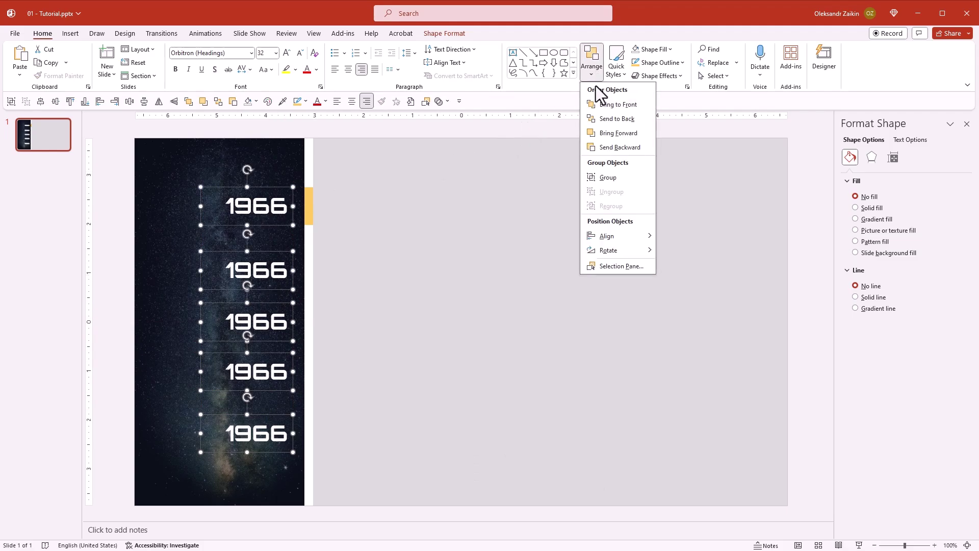
mouse_move(616, 237)
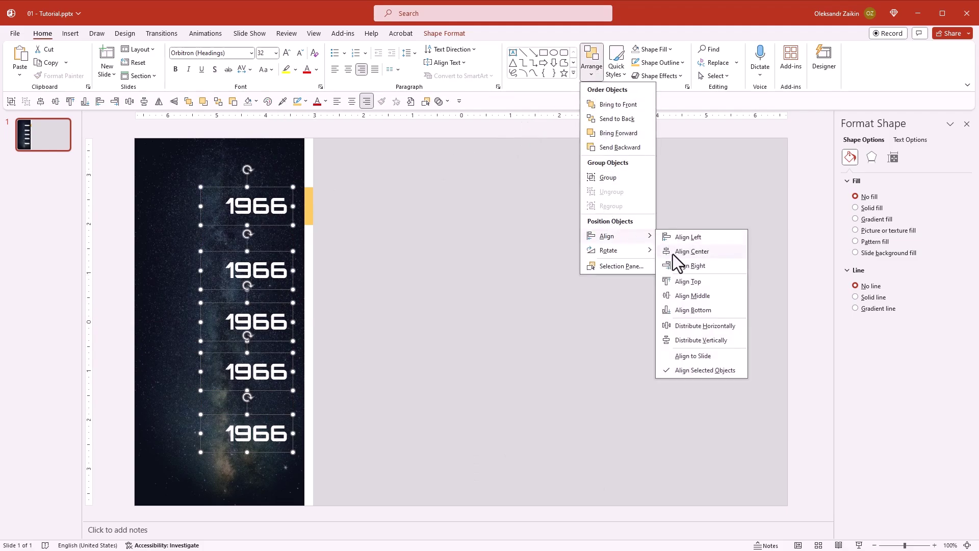
click(688, 350)
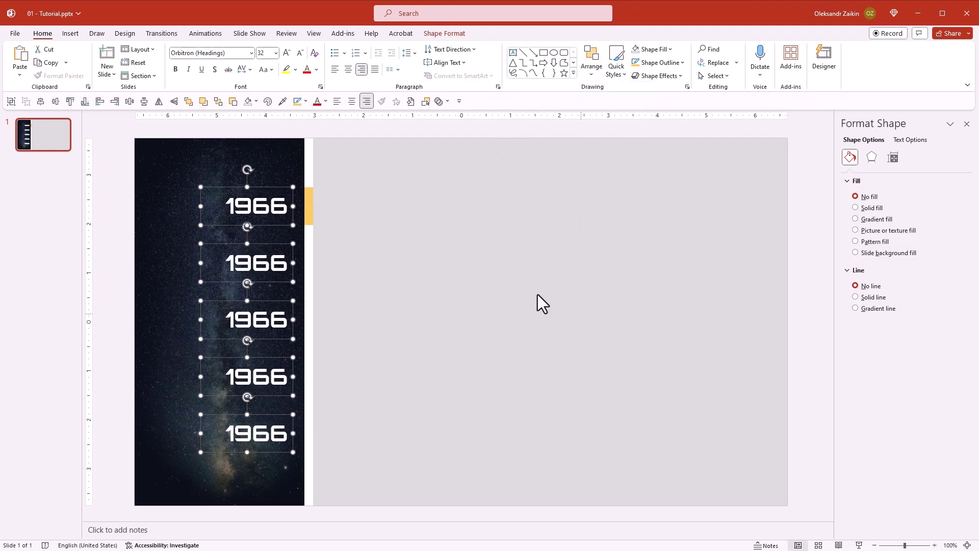
Group the five labels into one object.
right_click(308, 209)
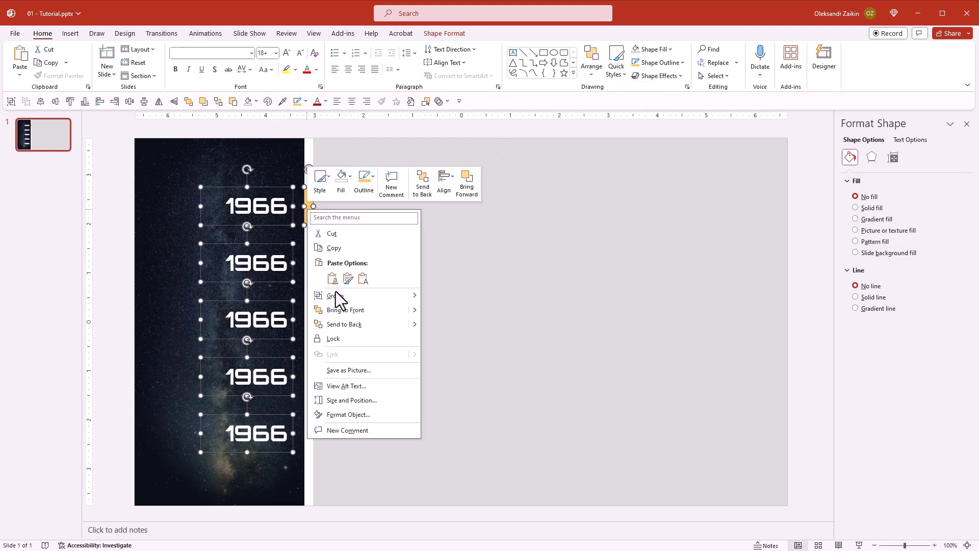
mouse_move(340, 304)
click(442, 297)
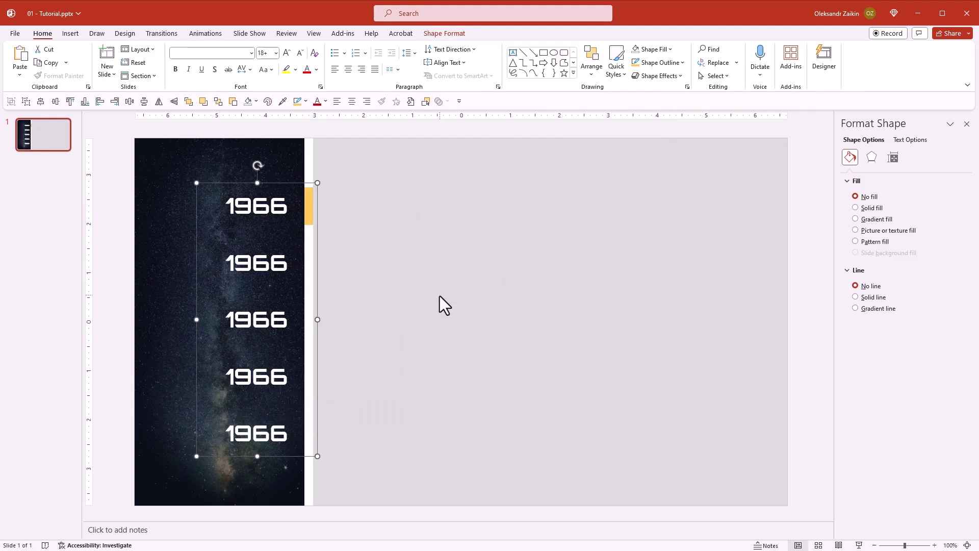
click(593, 74)
Centre the label group vertically on the slide, then ungroup it.
mouse_move(615, 238)
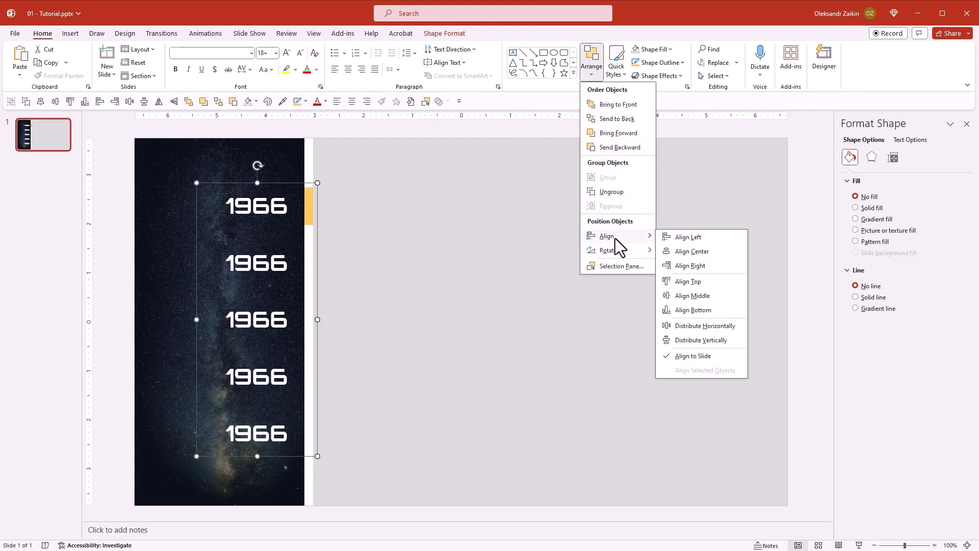
click(678, 297)
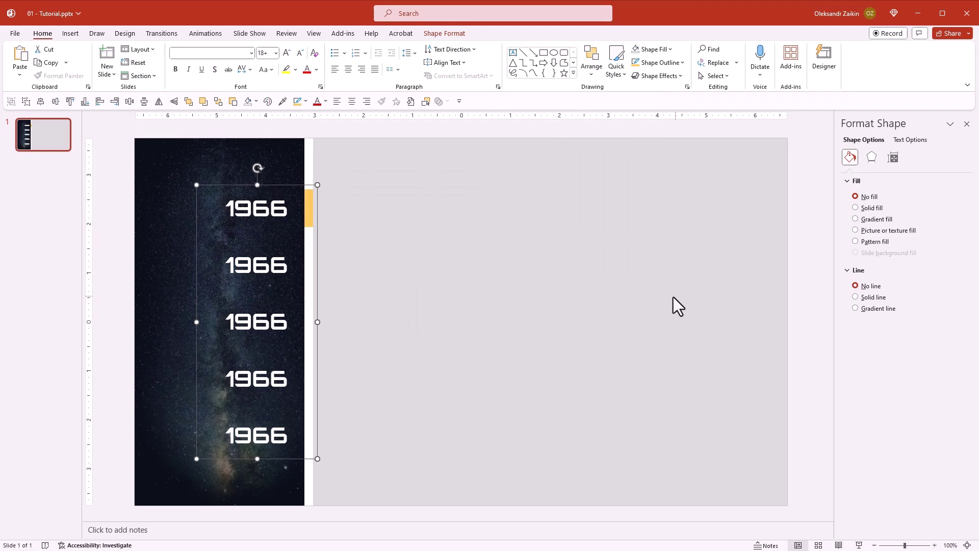
right_click(312, 215)
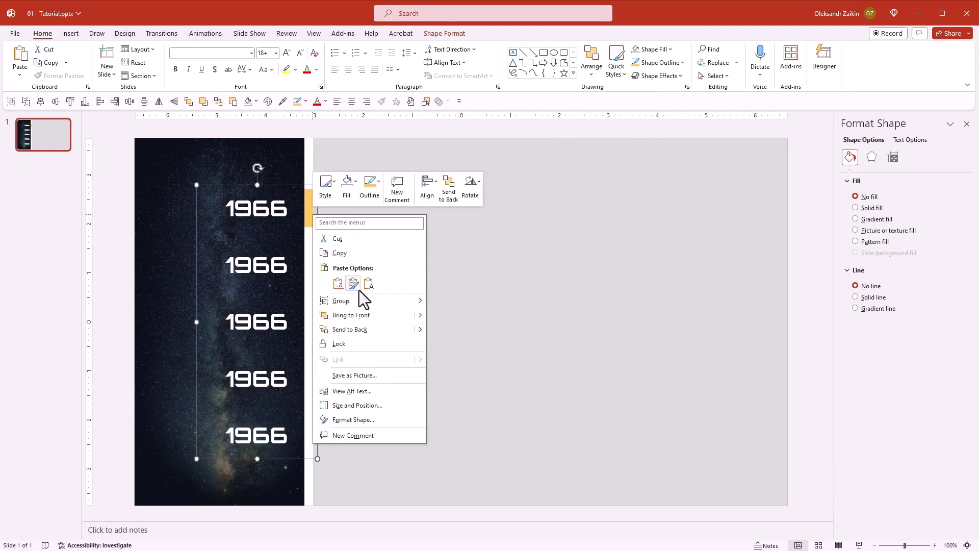
mouse_move(362, 297)
click(455, 331)
click(409, 308)
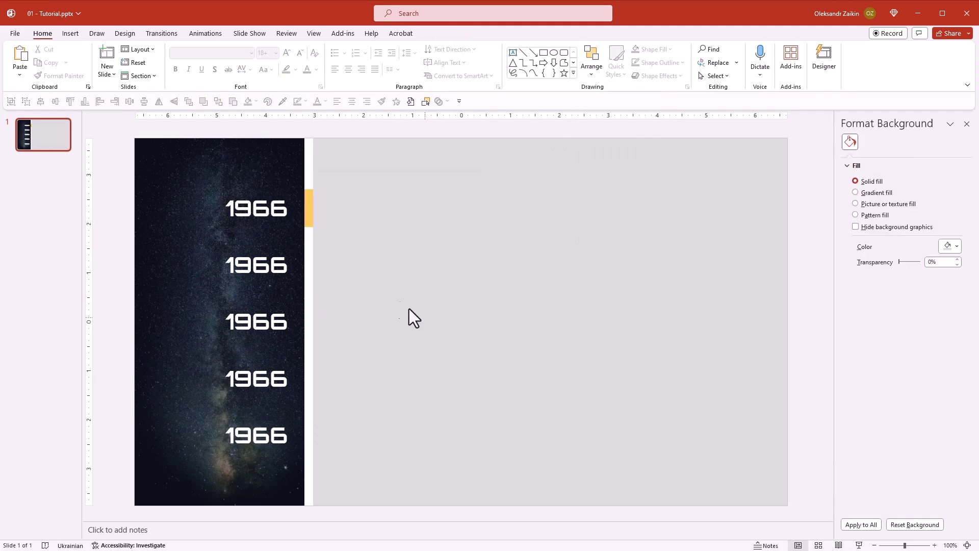
Retype the labels from the top as 1961, 1966, 1971 and 2012.
double_click(268, 210)
text(1961)
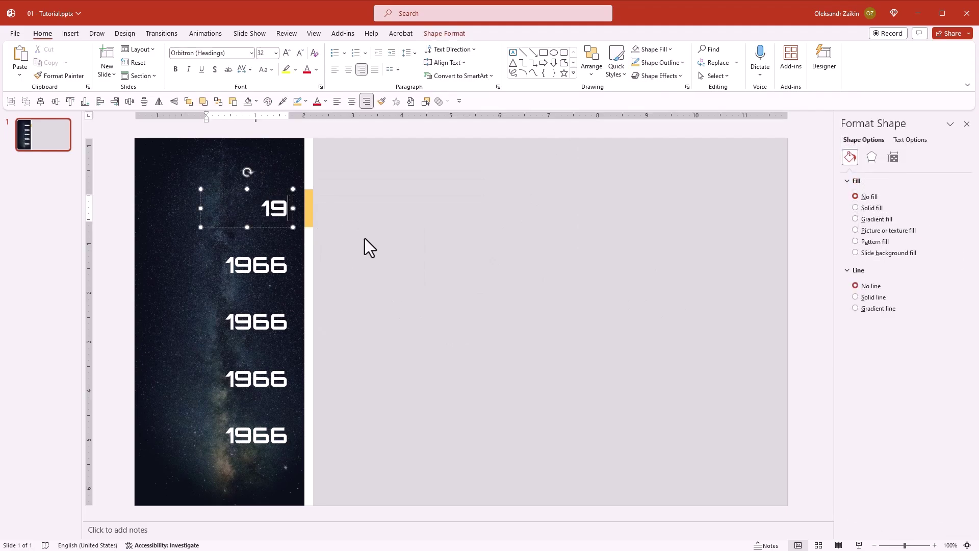
double_click(278, 266)
text(1966)
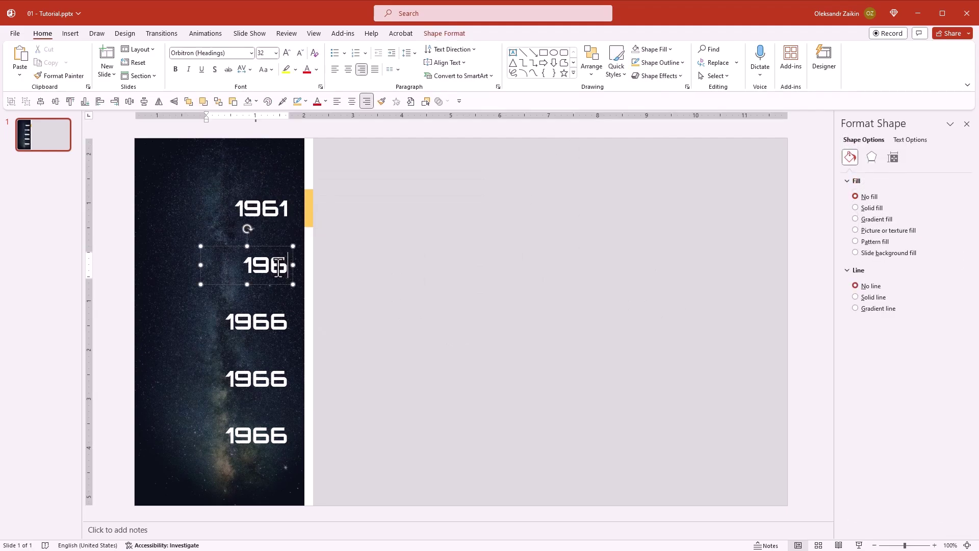
double_click(275, 319)
text(1971)
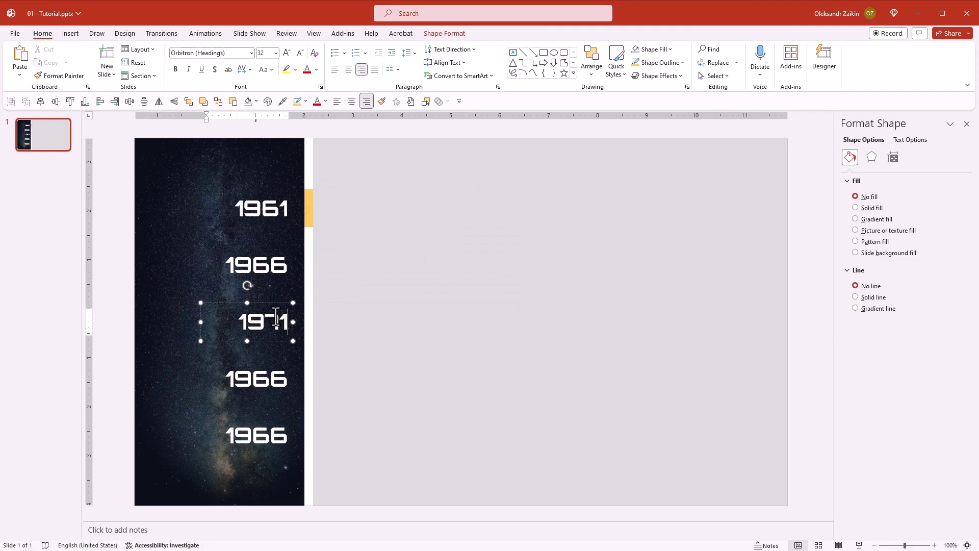
double_click(263, 380)
text(2012)
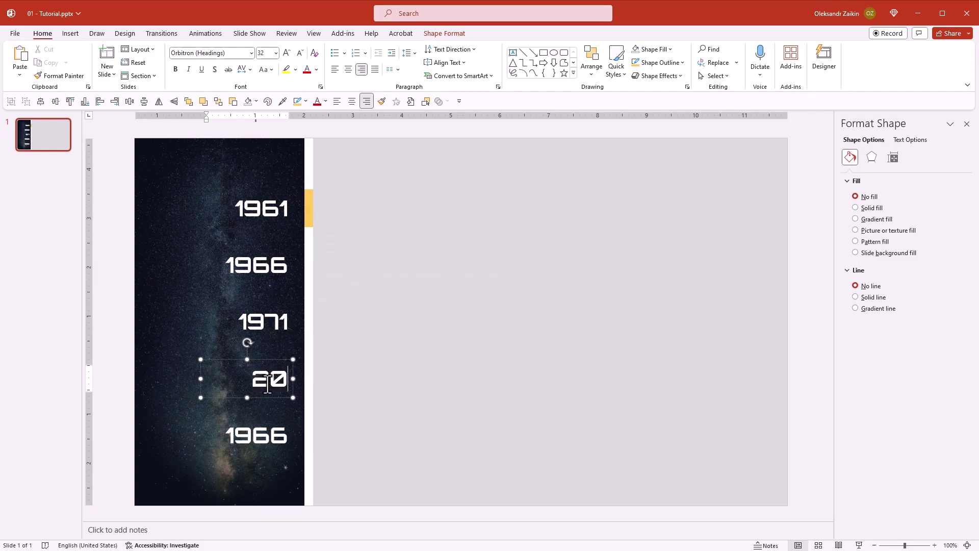
double_click(261, 436)
Change the bottom label to 2022 and colour the 1961 label gold.
text(2022)
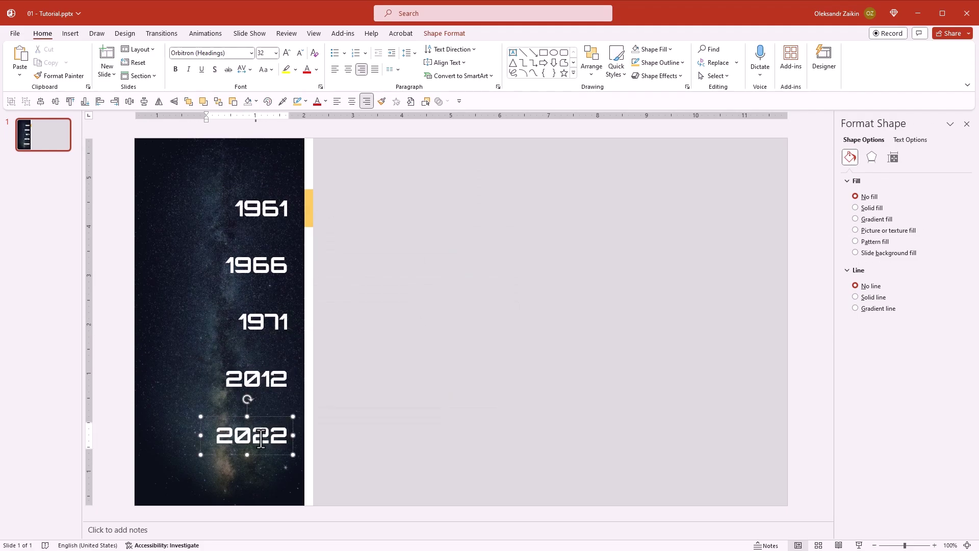
click(338, 407)
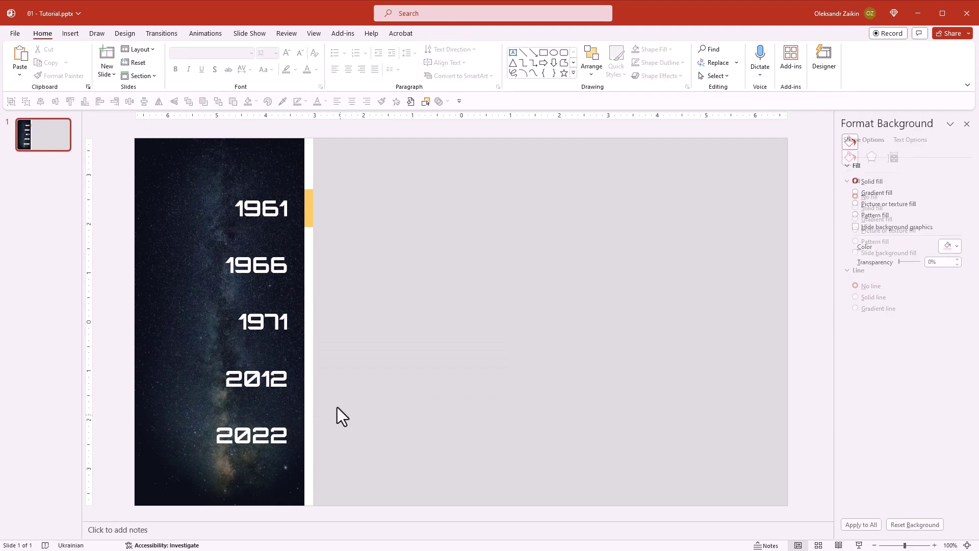
click(273, 212)
key(Escape)
click(317, 69)
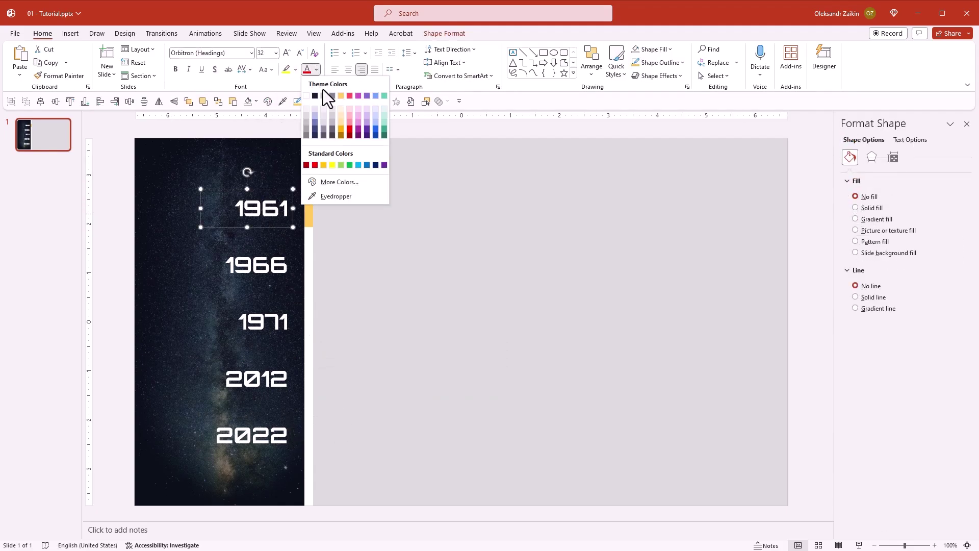
click(343, 97)
Select the 1966, 1971, 2012 and 2022 labels and show their text fill settings.
click(270, 267)
shift+click(266, 330)
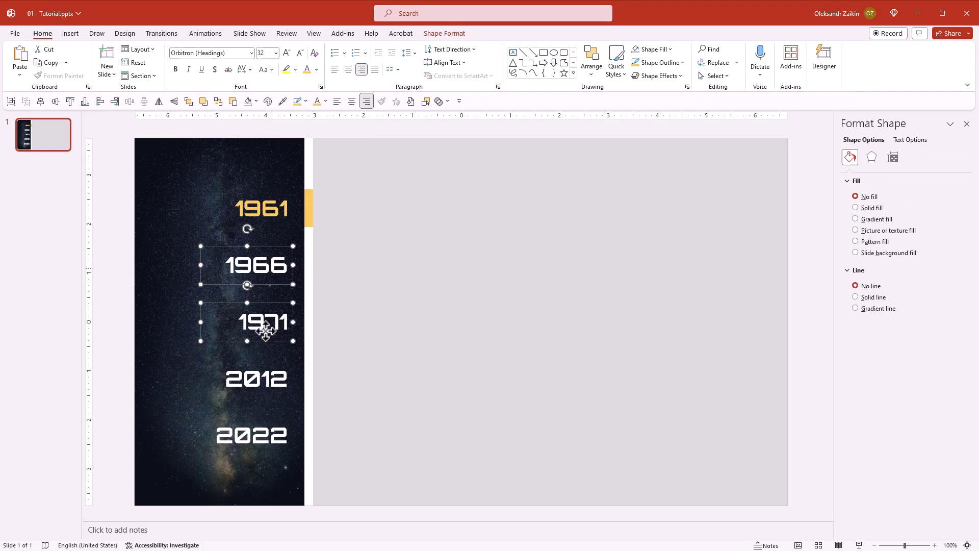
shift+click(266, 382)
shift+click(266, 439)
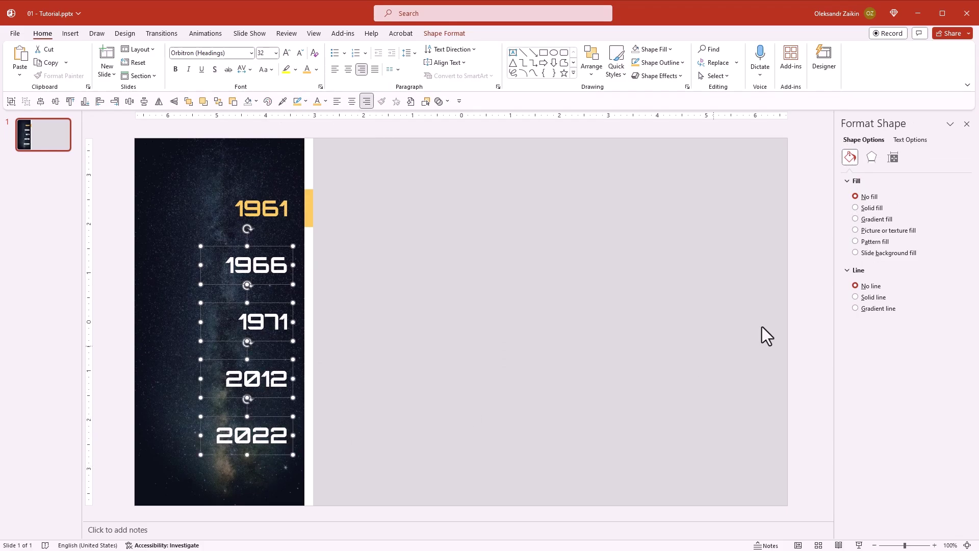
click(902, 140)
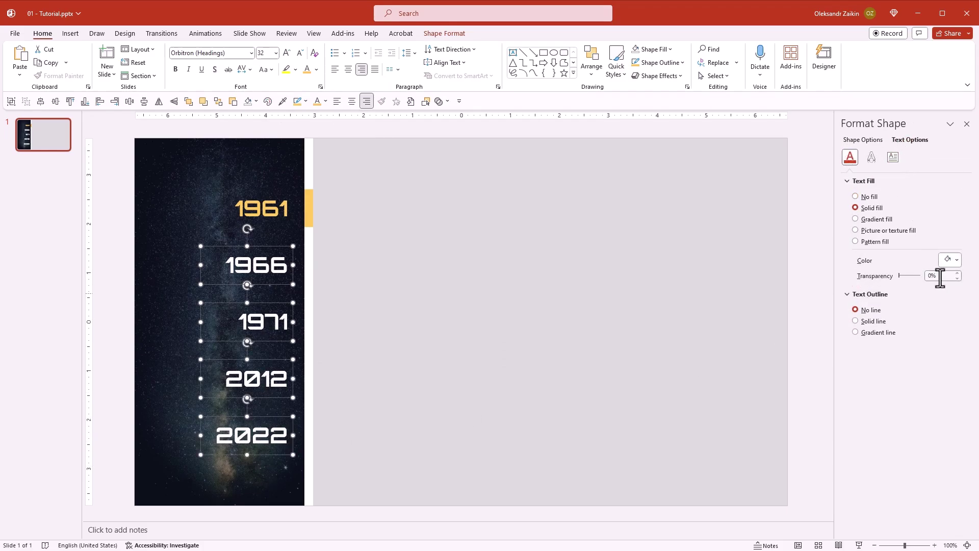
Make the four later years 50% transparent, then duplicate slide 1 as slide 2.
click(910, 276)
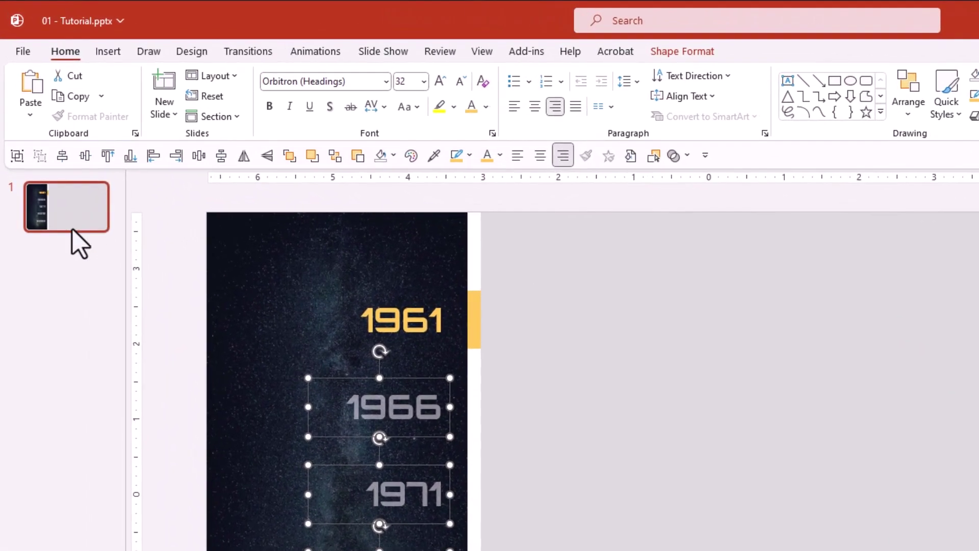
right_click(68, 227)
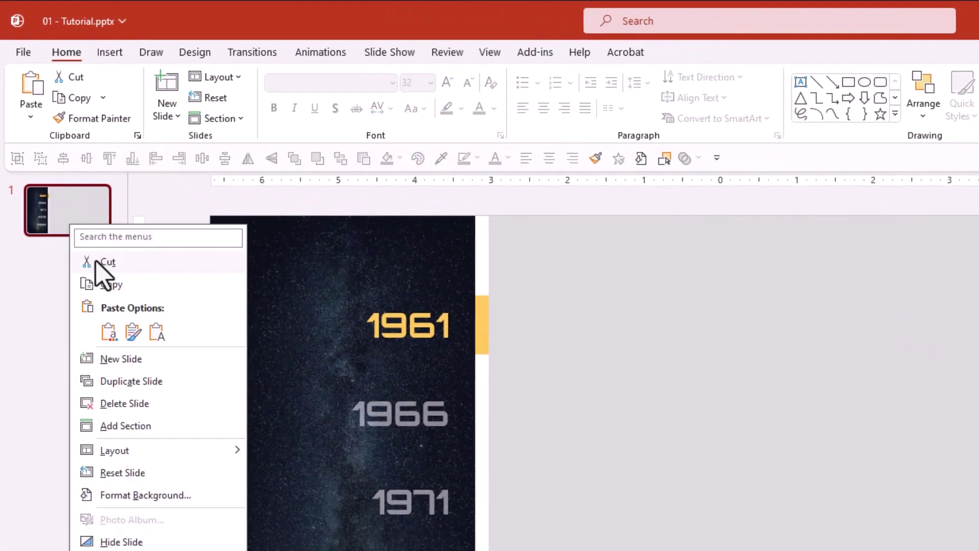
click(131, 386)
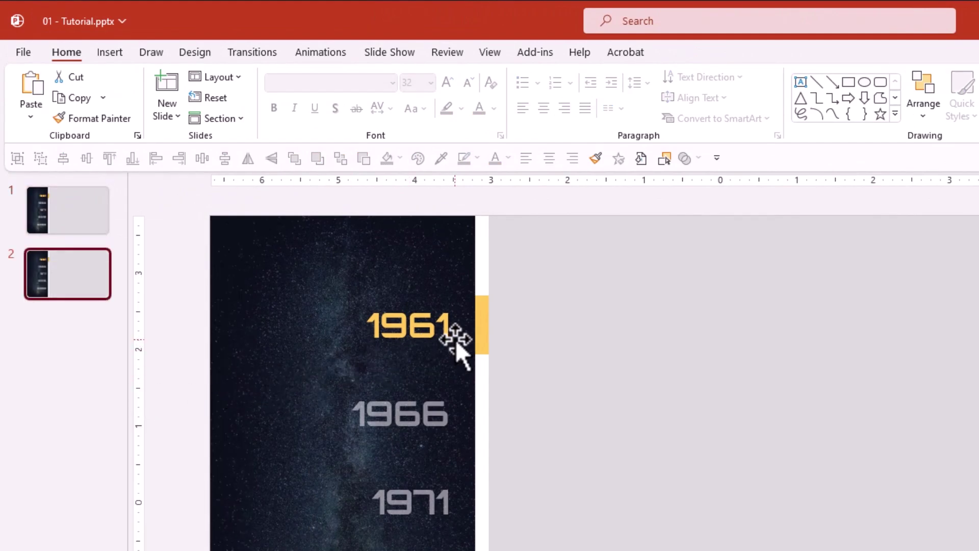
On slide 2, move the yellow bar beside 1966, paint 1966 gold and 1961 grey.
click(483, 329)
drag(481, 315, 481, 406)
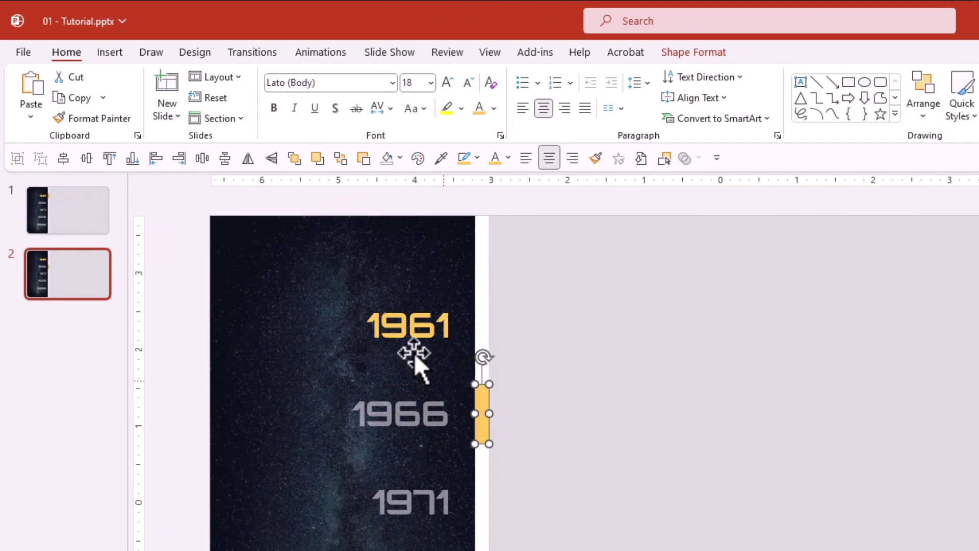
click(396, 325)
click(109, 120)
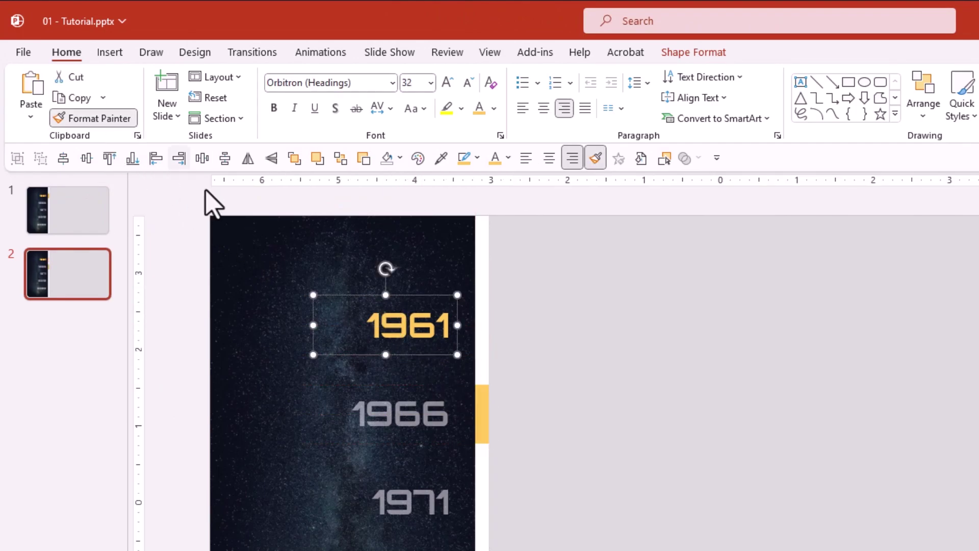
click(403, 408)
click(419, 503)
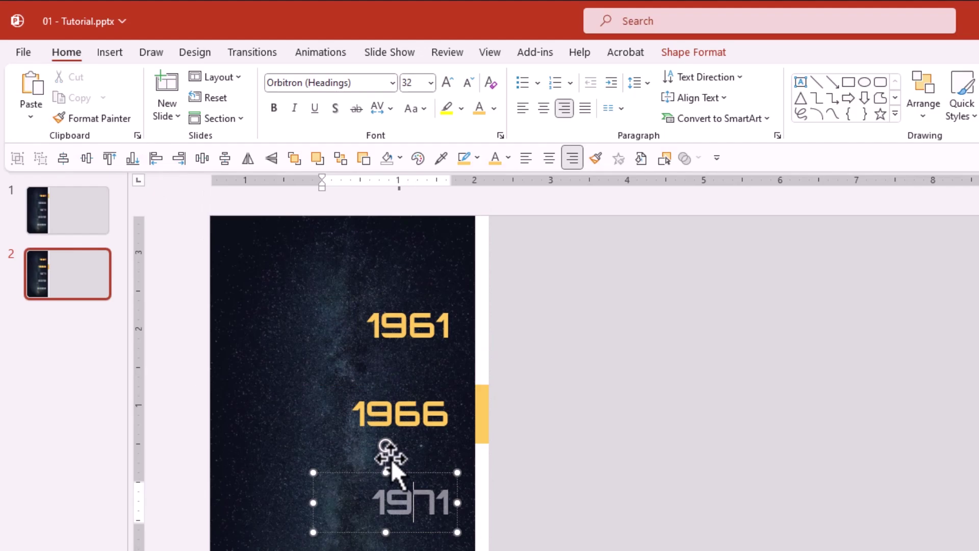
click(113, 118)
click(405, 326)
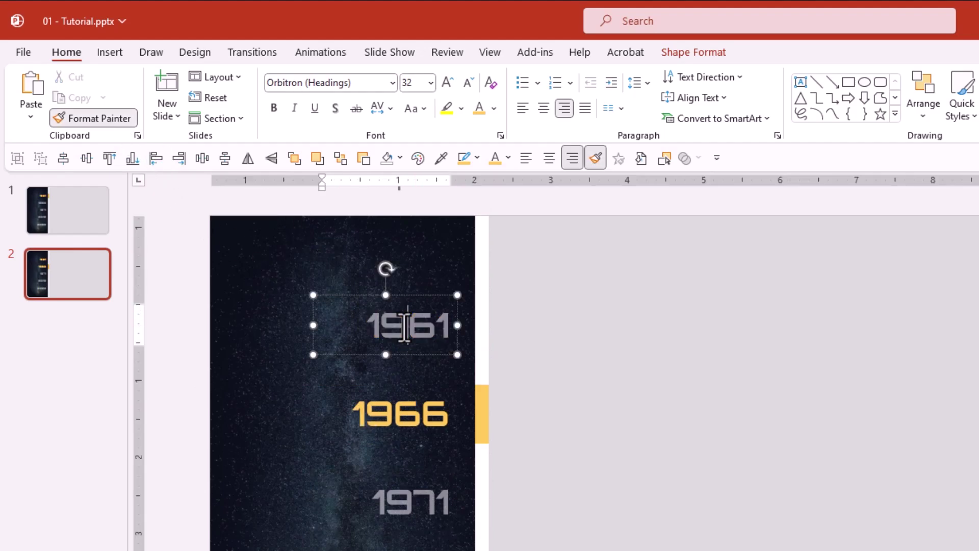
Give slide 2 a Morph transition lasting 1.50 seconds and preview it twice.
click(251, 53)
click(168, 101)
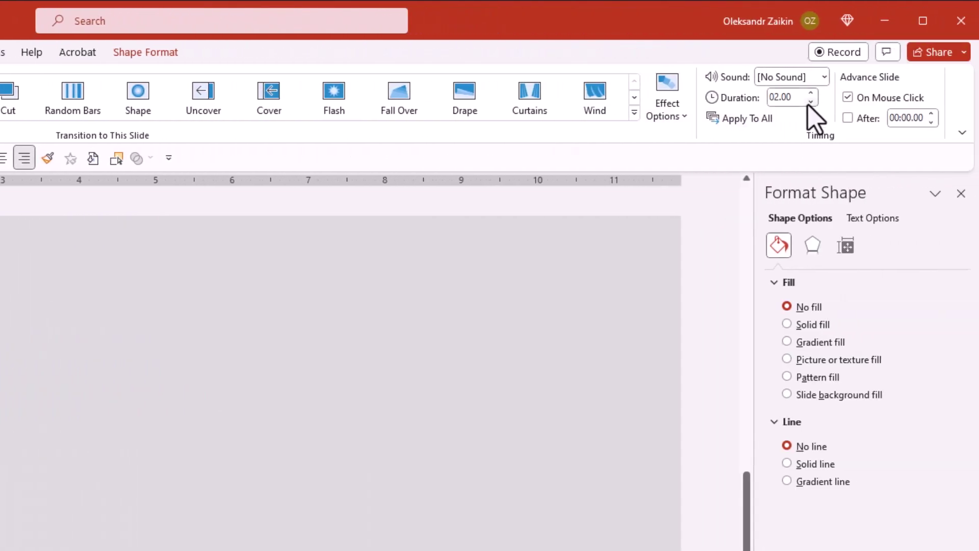
click(809, 103)
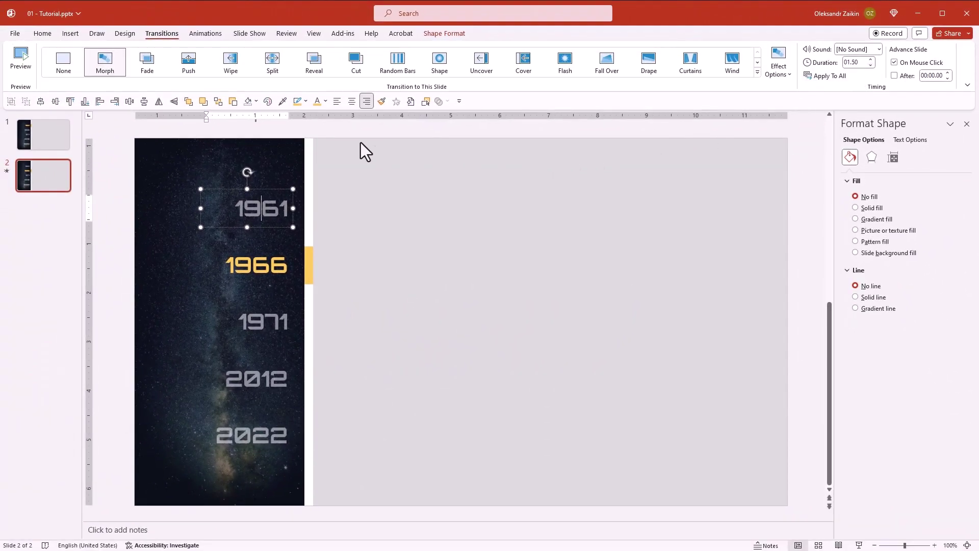
click(22, 54)
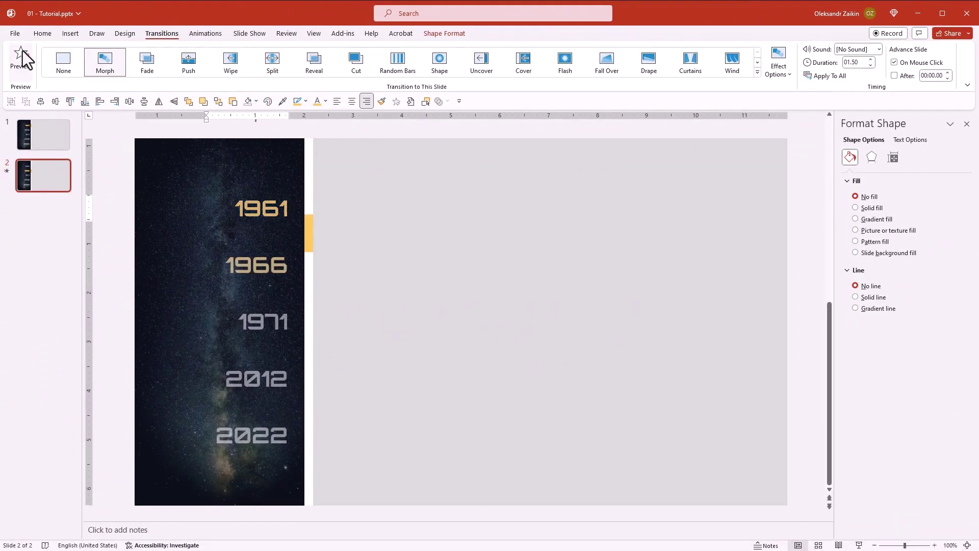
click(22, 54)
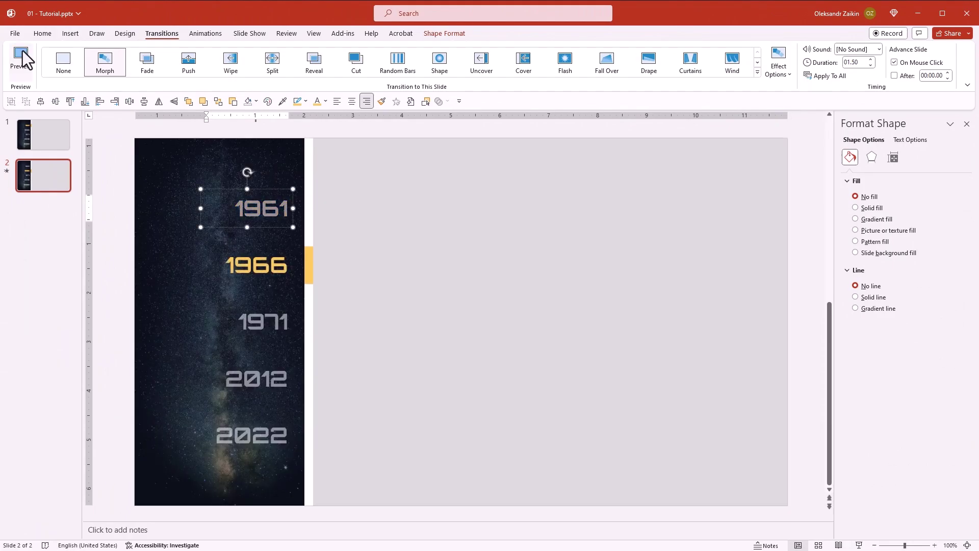
key(Escape)
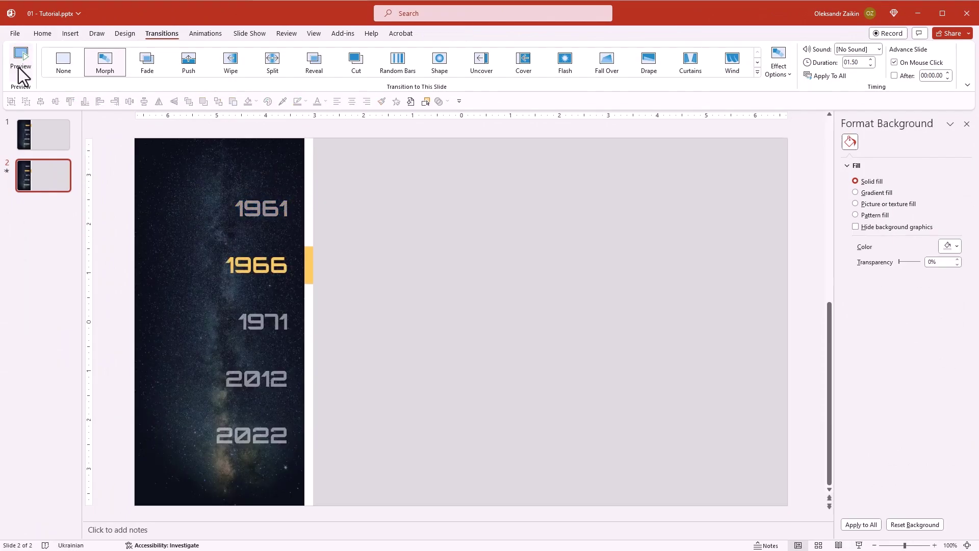
Duplicate slide 2 as slide 3, move the marker to 1971, make 1971 yellow and 1966 grey.
right_click(32, 177)
click(69, 276)
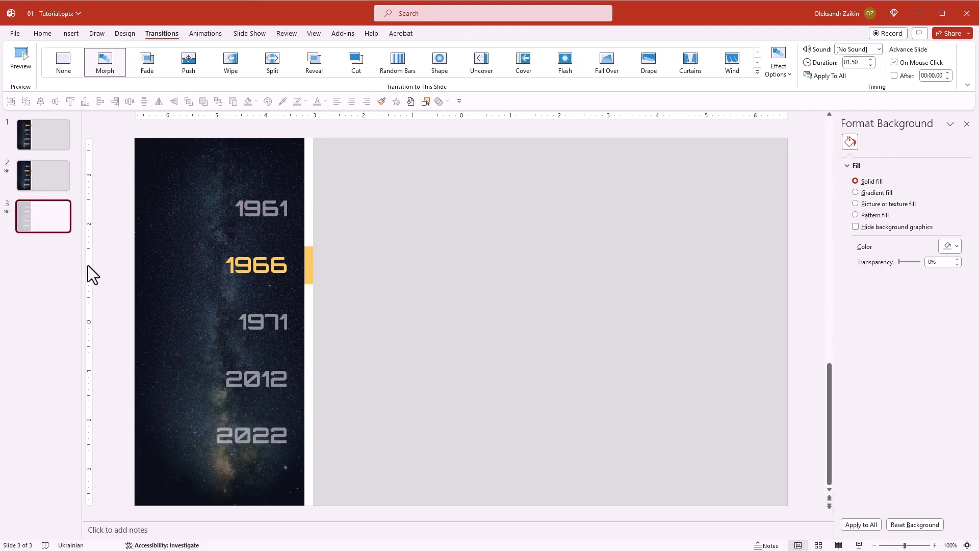
drag(313, 278, 313, 325)
click(270, 265)
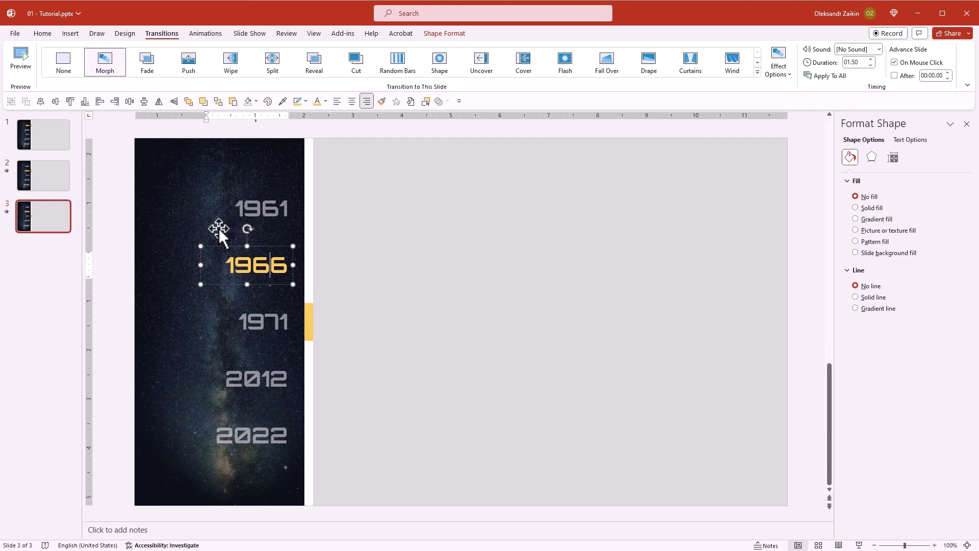
click(39, 34)
click(59, 75)
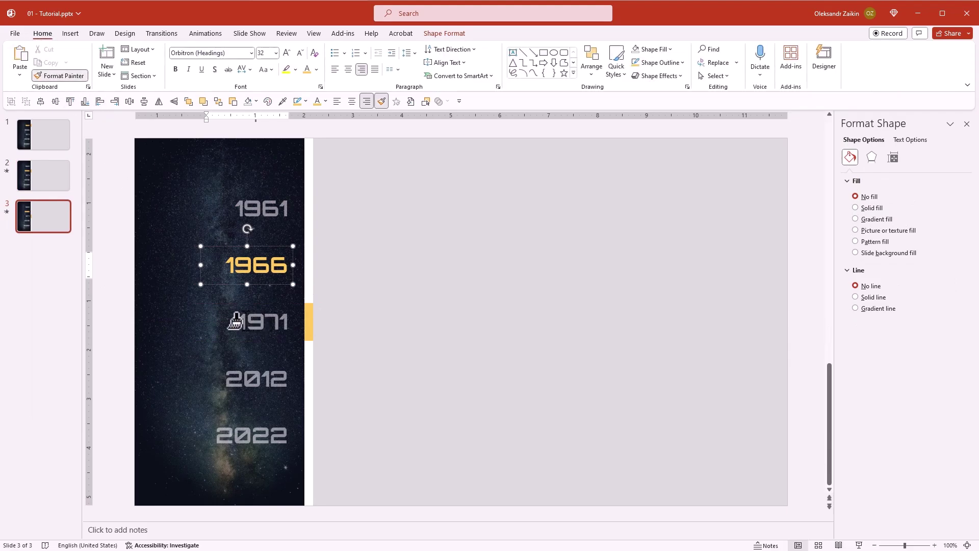
click(235, 322)
click(253, 367)
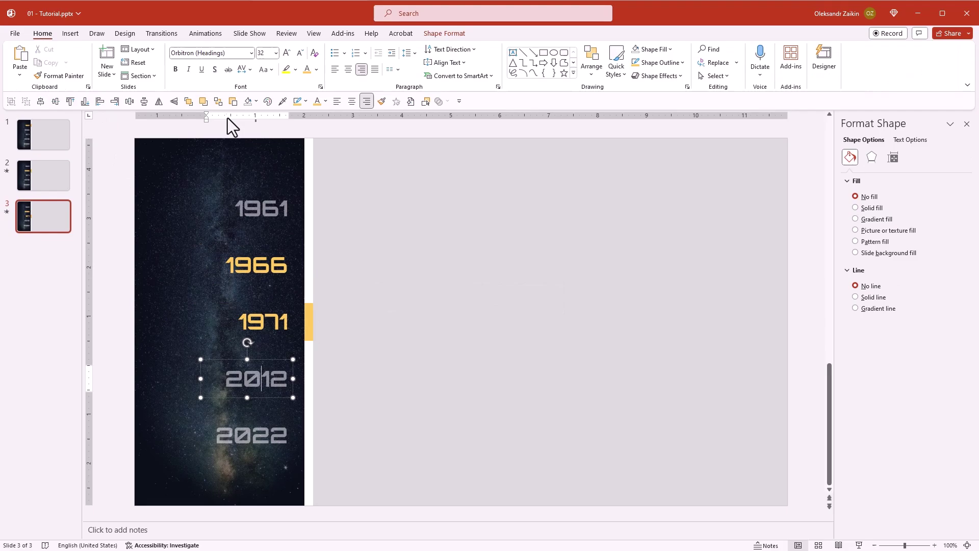
key(Escape)
click(257, 265)
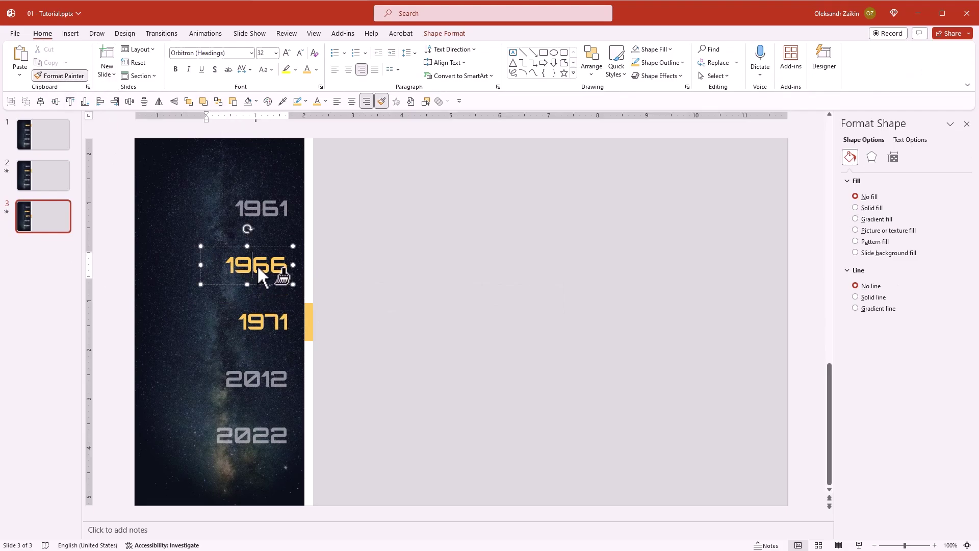
Duplicate slide 3 as slide 4, move the marker to 2012, make 2012 yellow and 1971 grey.
right_click(57, 221)
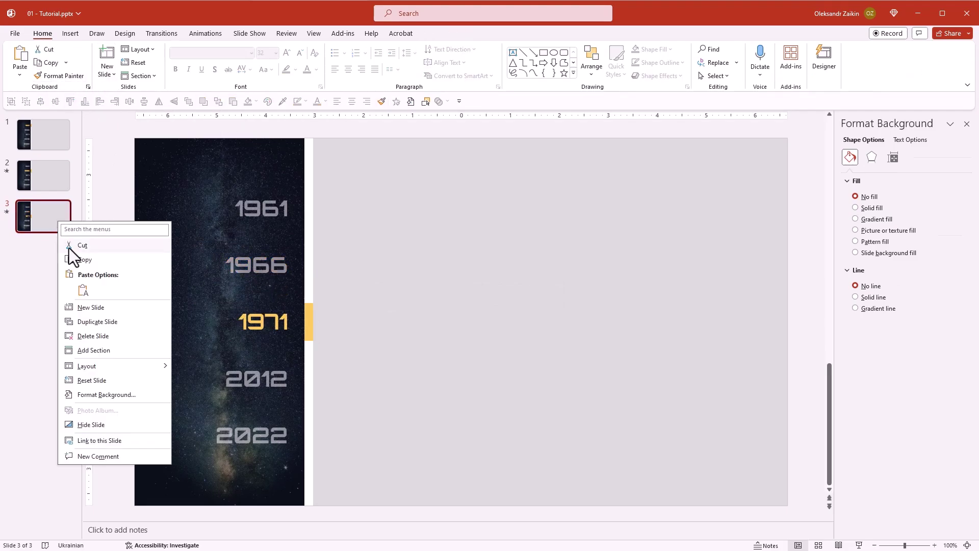
click(94, 321)
click(306, 319)
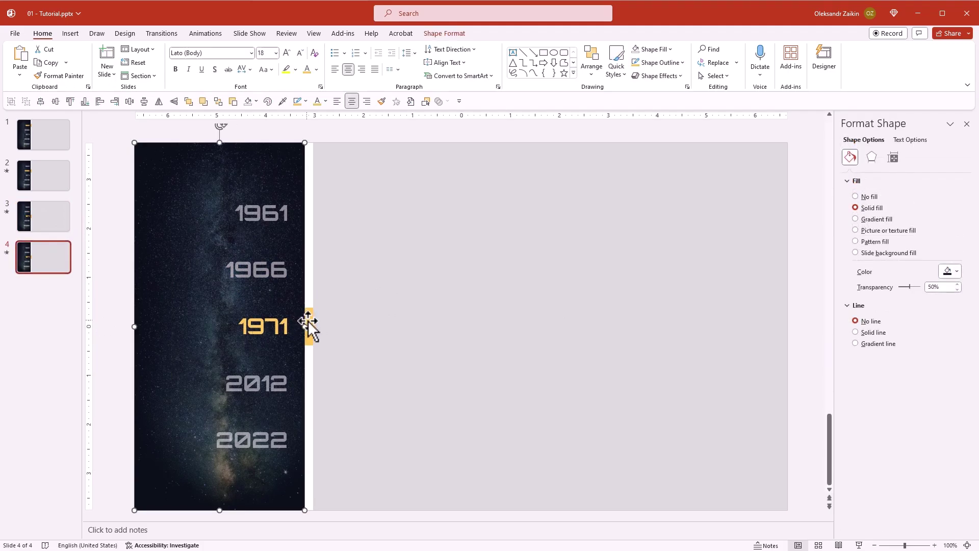
drag(307, 320, 309, 379)
click(270, 331)
key(Escape)
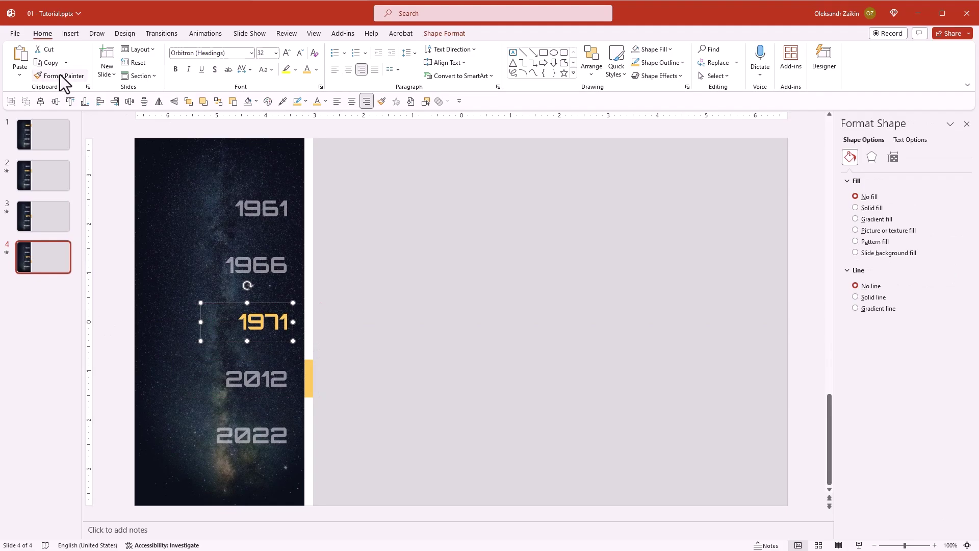
click(258, 380)
click(264, 449)
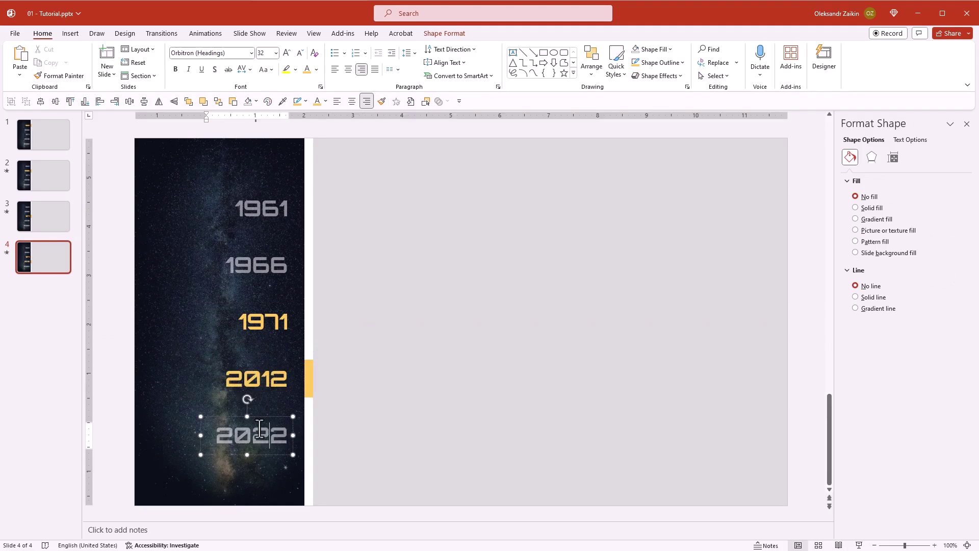
key(Escape)
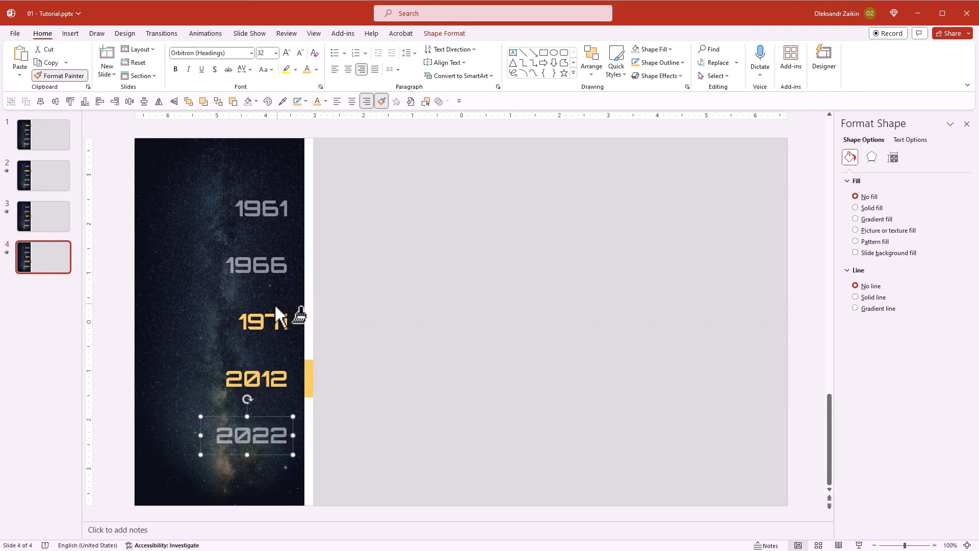
click(278, 320)
Duplicate slide 4 as slide 5 highlighting 2022 in yellow with 2012 grey, then return to slide 1.
right_click(50, 256)
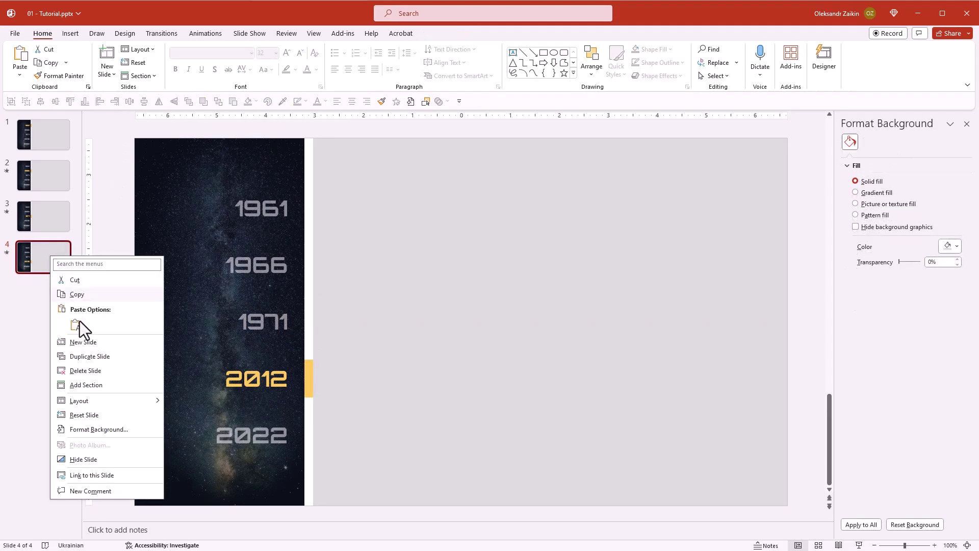
click(91, 357)
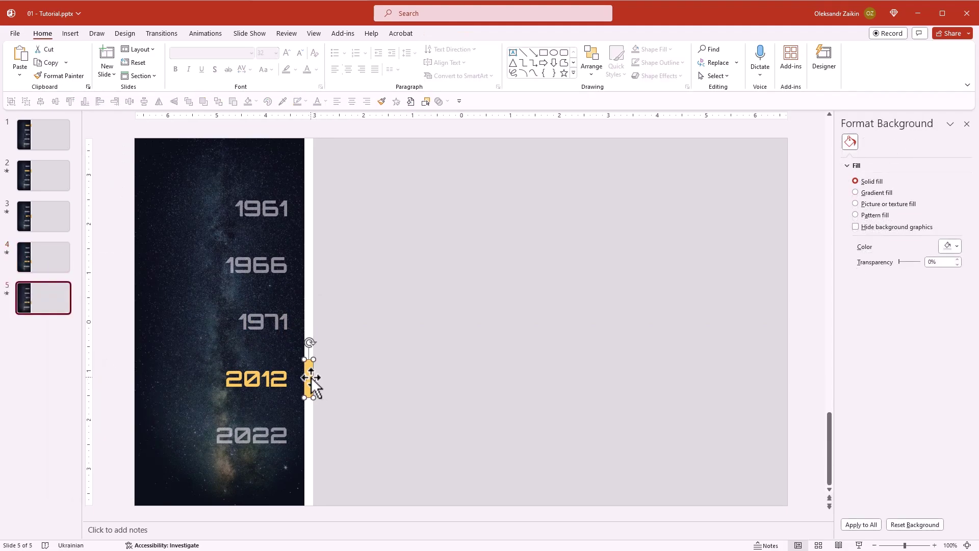
drag(312, 380, 316, 429)
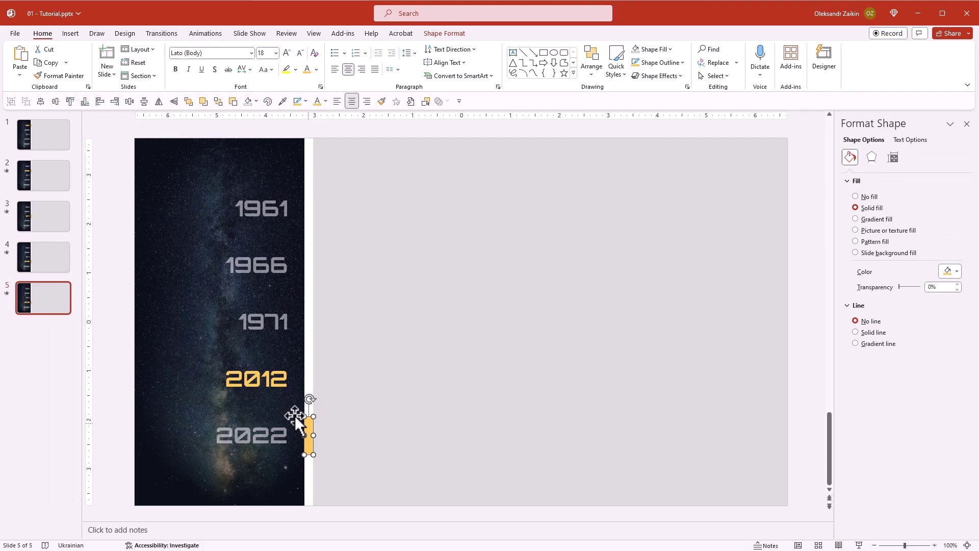
click(268, 380)
key(Escape)
click(78, 76)
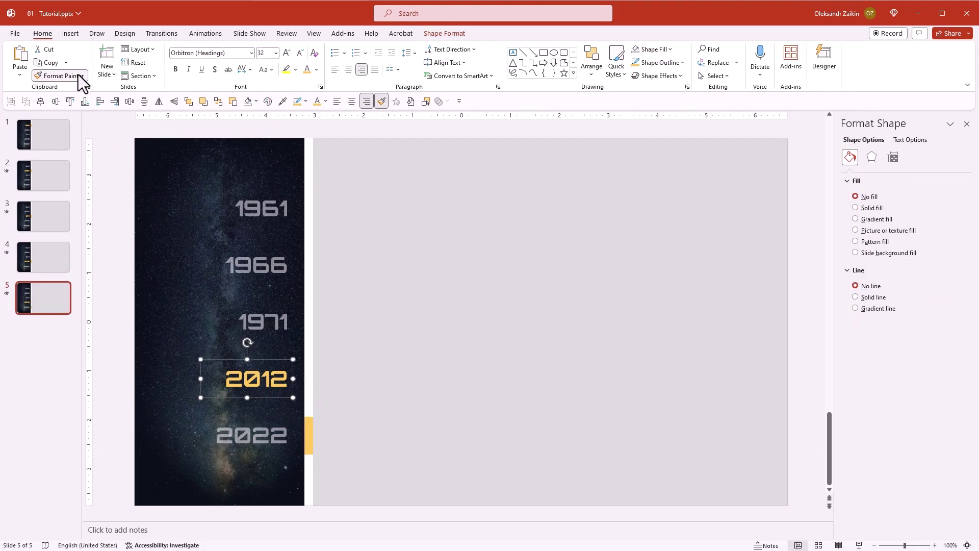
click(238, 420)
click(265, 321)
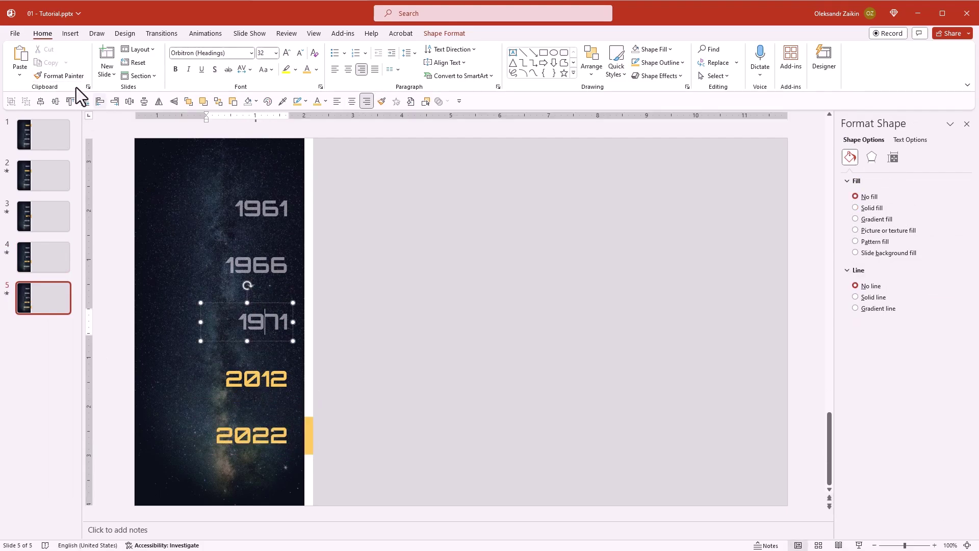
key(Escape)
click(73, 76)
click(249, 382)
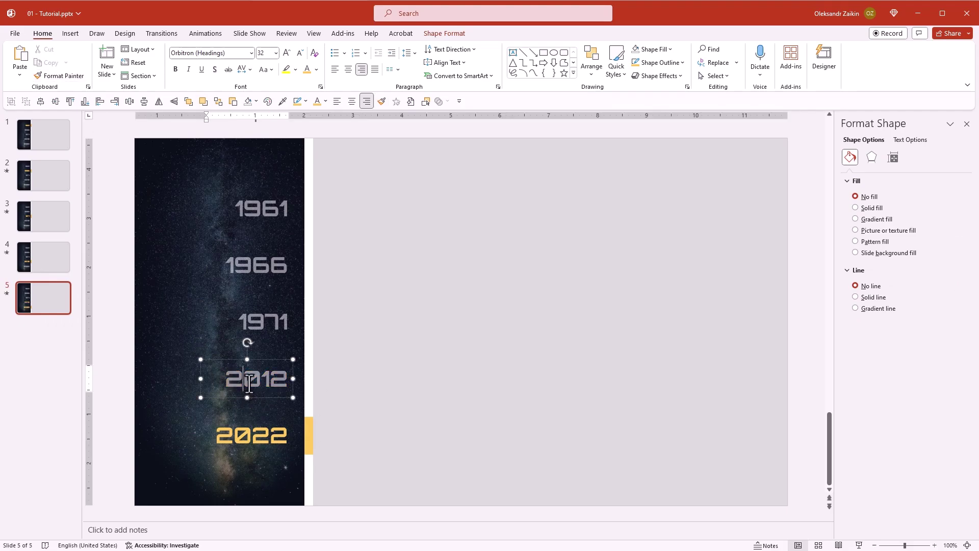
click(39, 144)
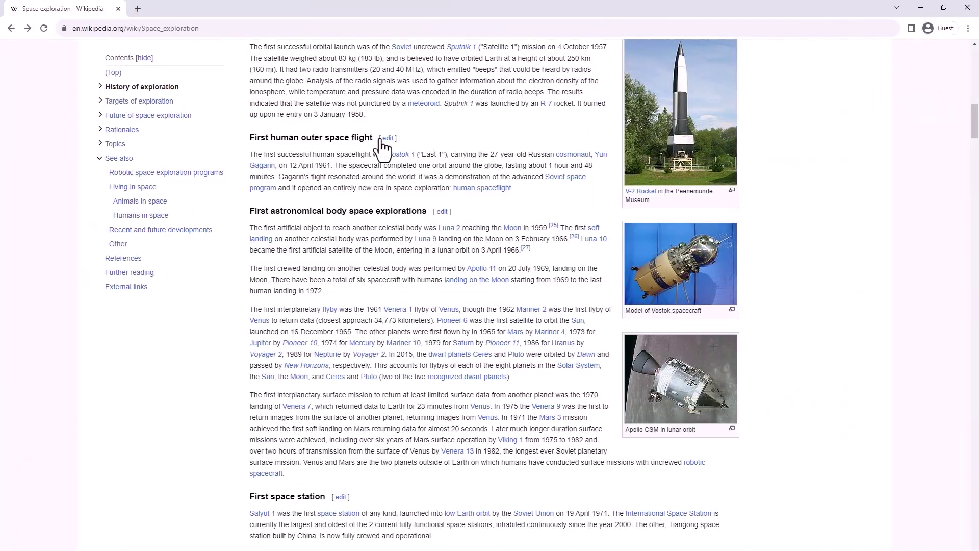
Select the 'First human outer space flight' heading in the Wikipedia article.
drag(377, 139, 254, 138)
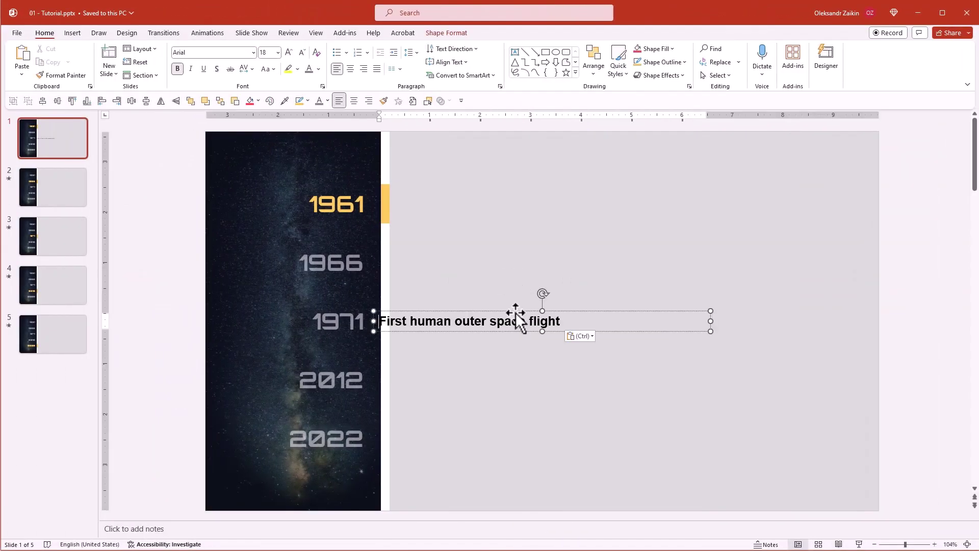
Move the pasted heading lower right and style it in Orbitron at 36 pt.
drag(519, 320, 573, 346)
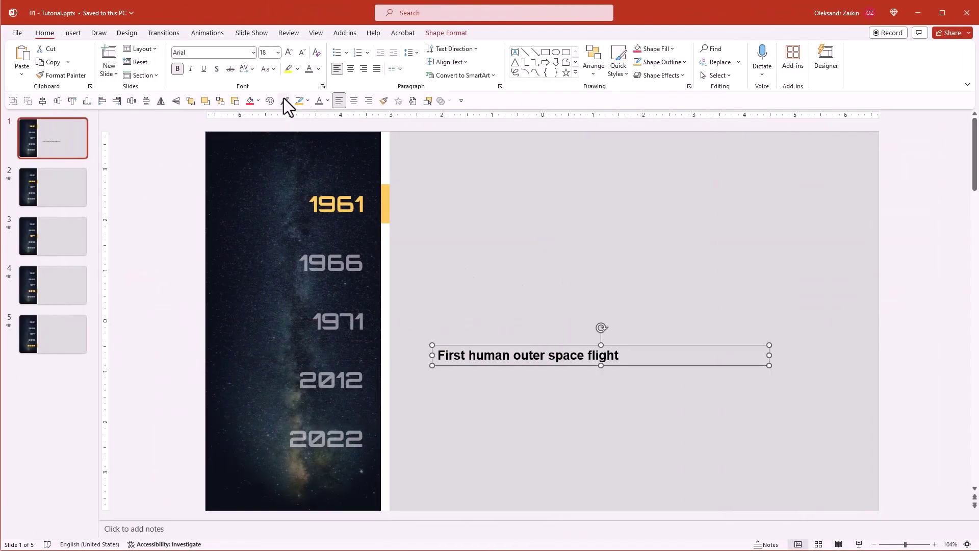
click(253, 52)
drag(317, 85, 319, 69)
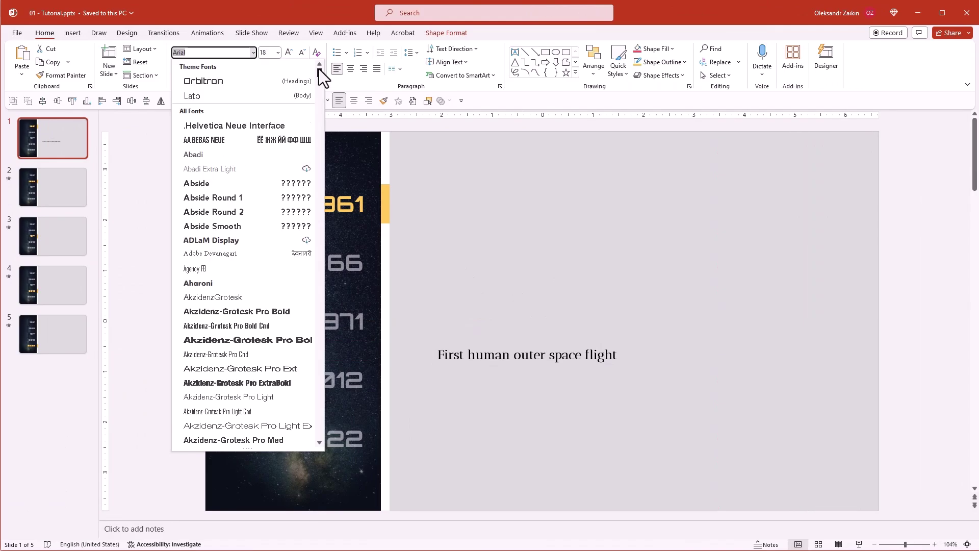
click(264, 80)
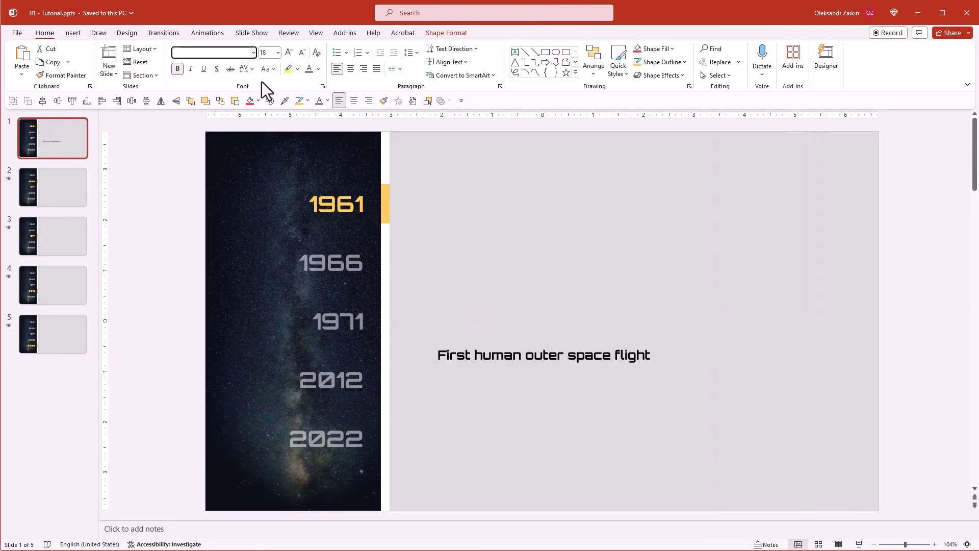
click(289, 52)
click(289, 53)
click(289, 53)
click(289, 52)
click(290, 53)
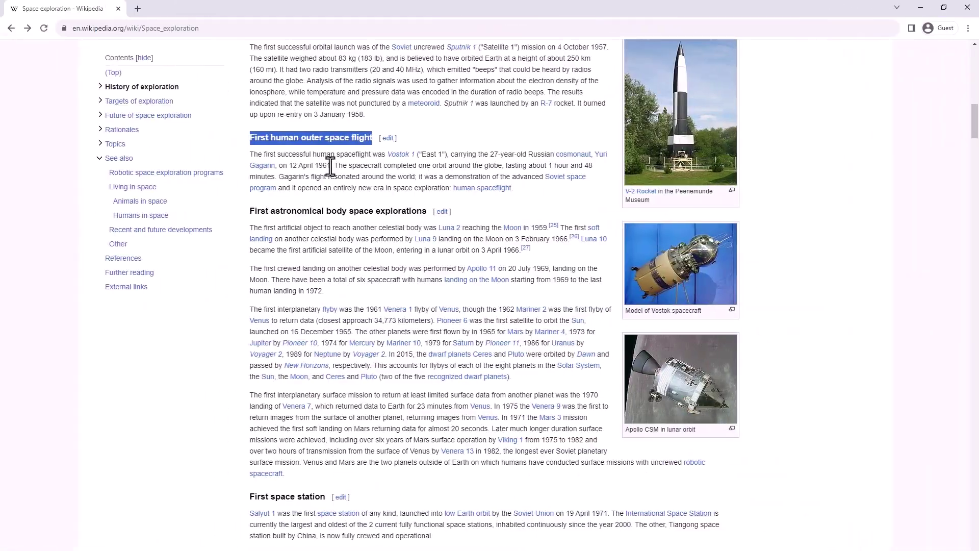
Paste the Vostok 1 sentence below the heading in grey Lato and widen its text box.
drag(331, 165, 252, 153)
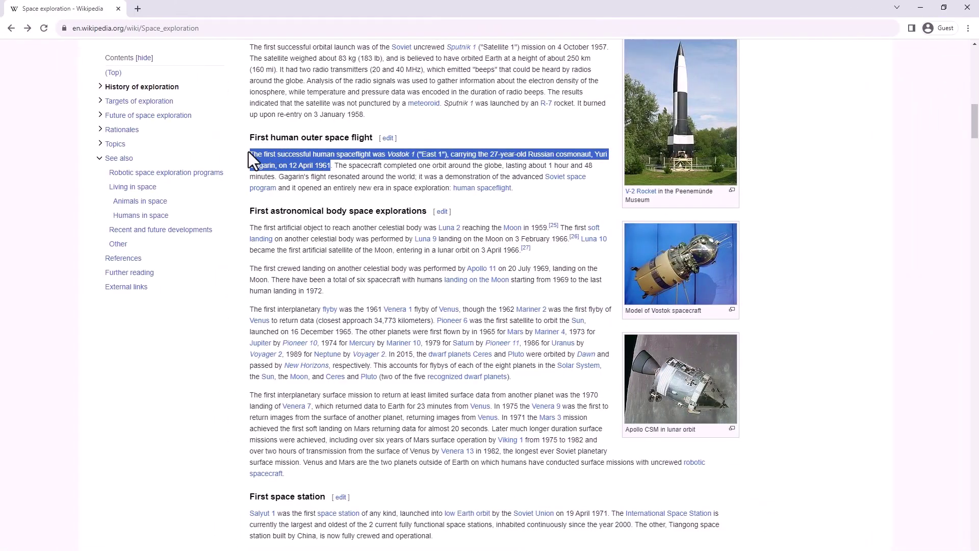
right_click(250, 153)
click(280, 159)
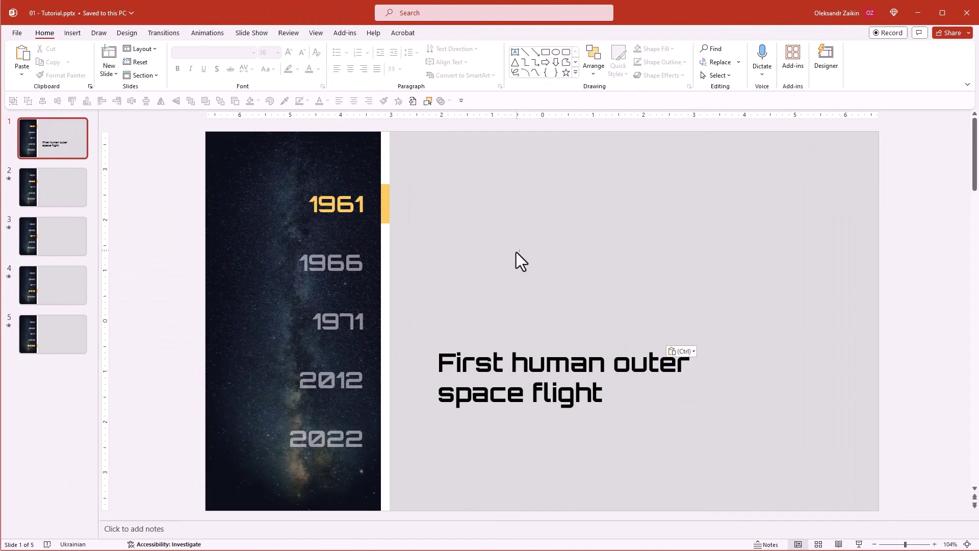
key(ctrl+v)
drag(529, 295, 583, 419)
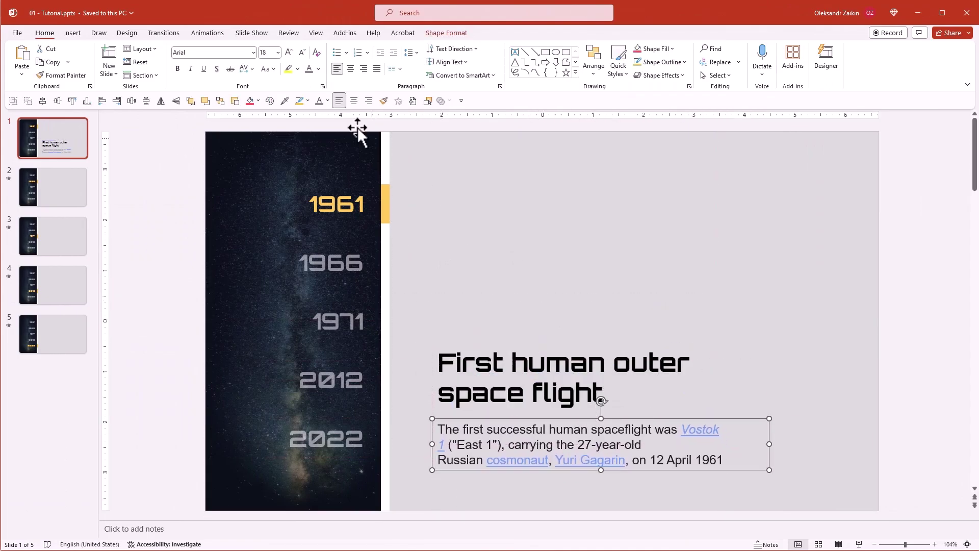
click(253, 53)
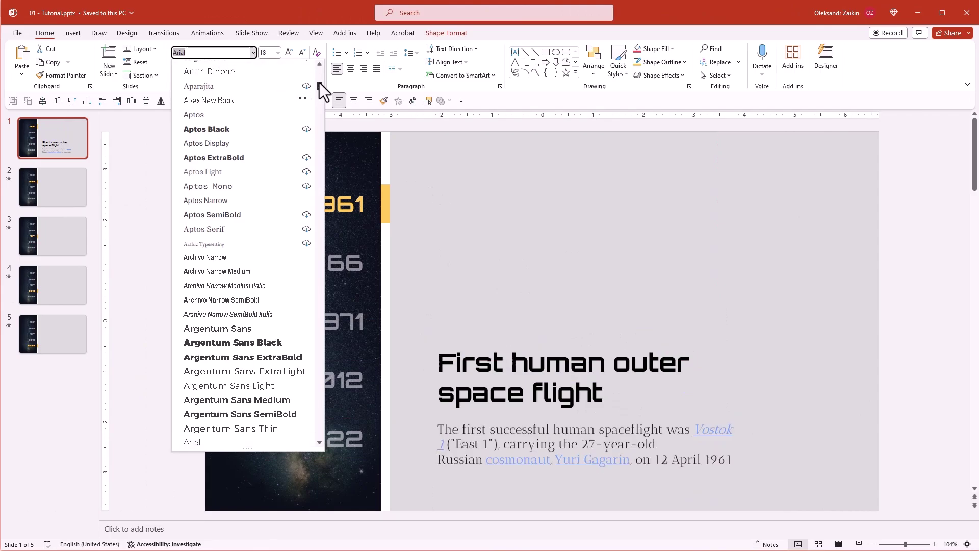
click(206, 96)
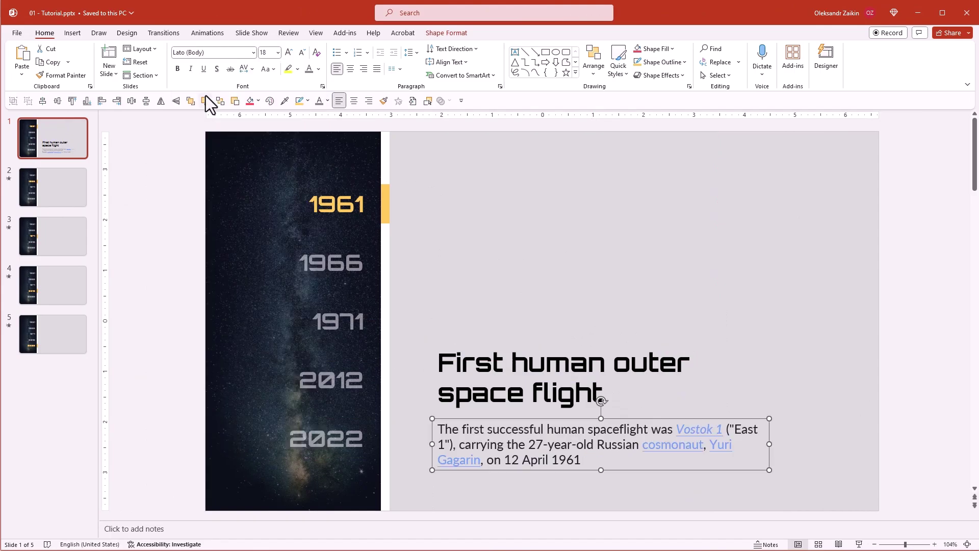
click(318, 69)
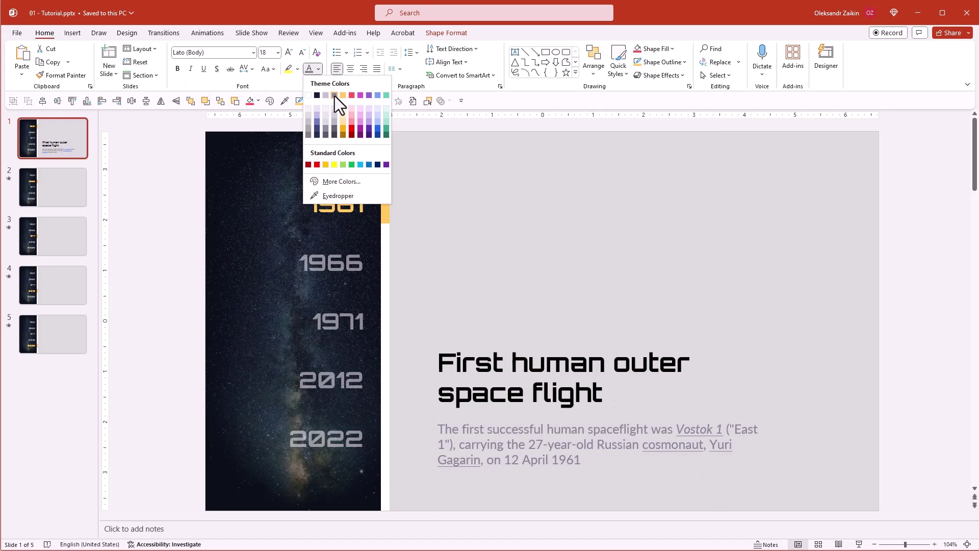
click(335, 97)
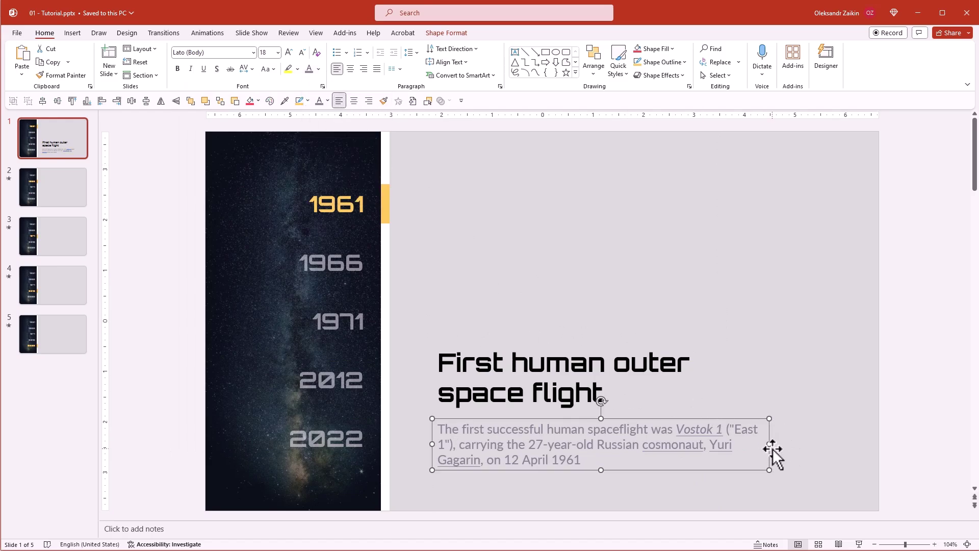
drag(769, 444, 791, 448)
click(691, 477)
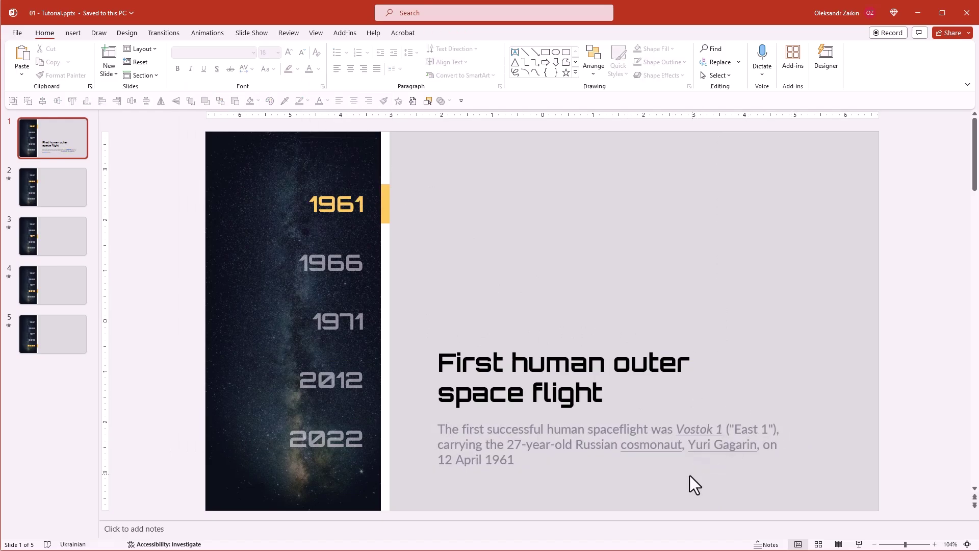
Insert Picture1.png, the astronaut photo, and place it above the title.
click(70, 34)
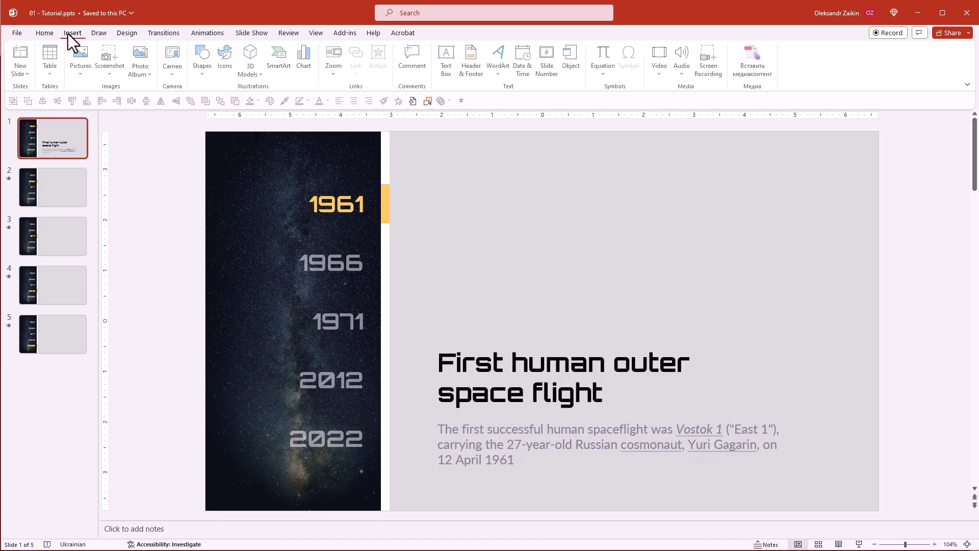
click(80, 70)
click(93, 104)
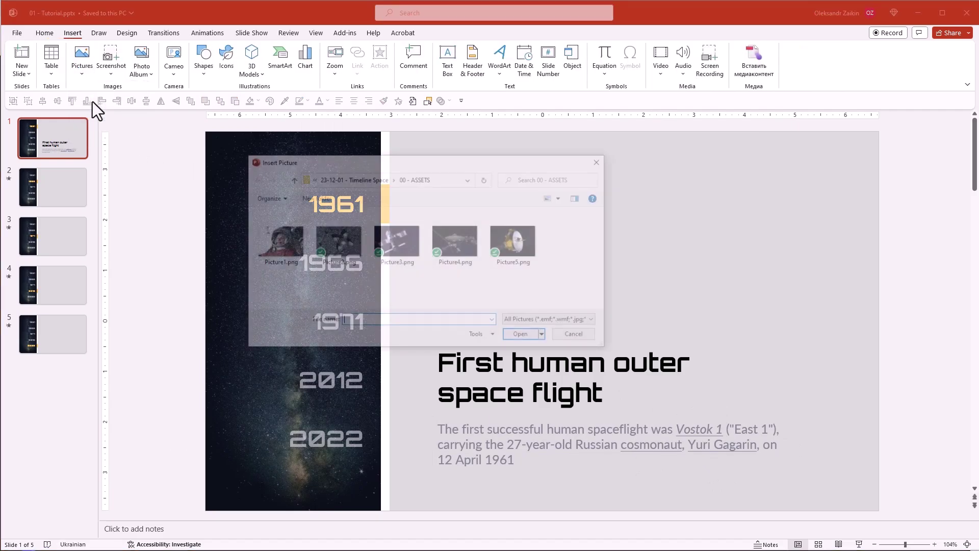
double_click(282, 239)
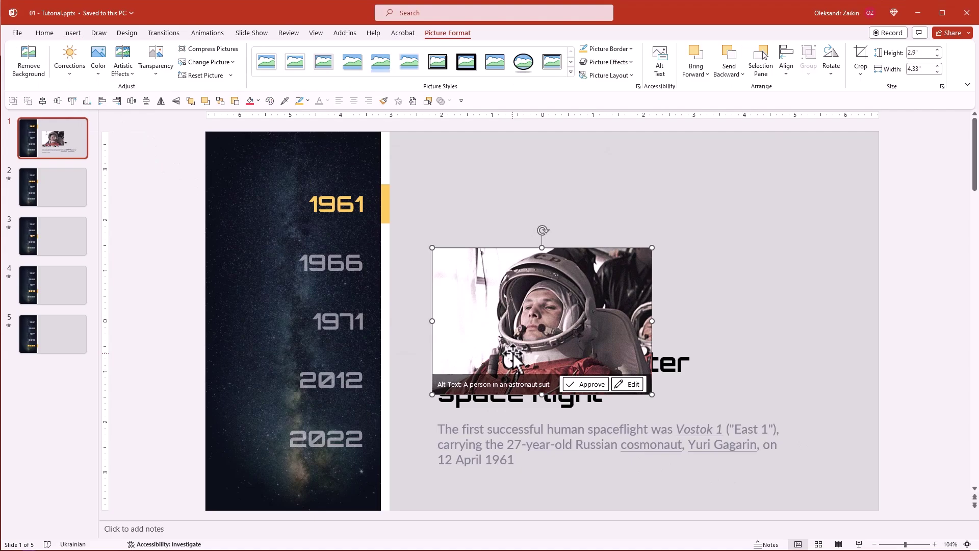
drag(512, 353, 520, 284)
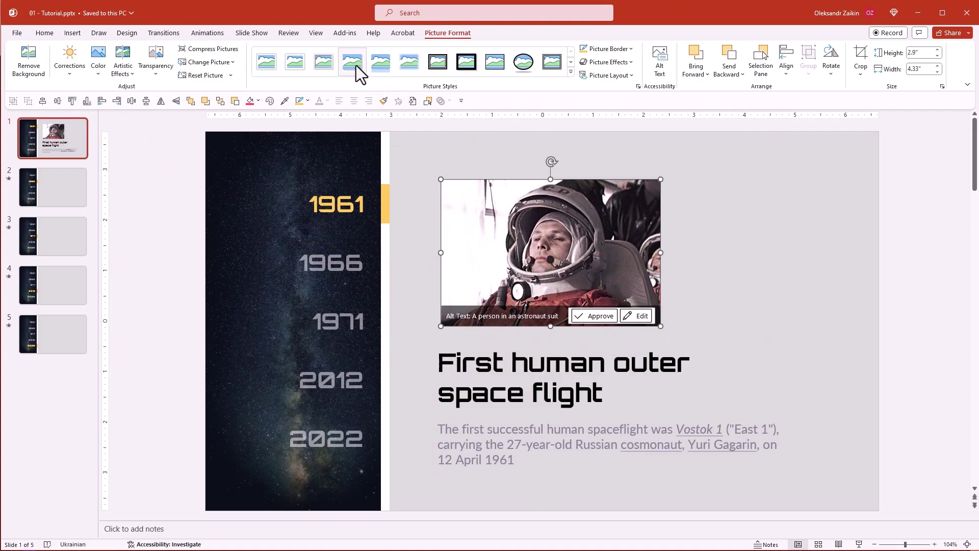
Nudge the photo, then shift photo, title and body slightly right together.
click(726, 301)
drag(635, 302, 631, 303)
mouse_move(815, 491)
mouse_down()
mouse_move(634, 407)
mouse_move(390, 164)
mouse_up()
drag(504, 241, 517, 245)
click(803, 338)
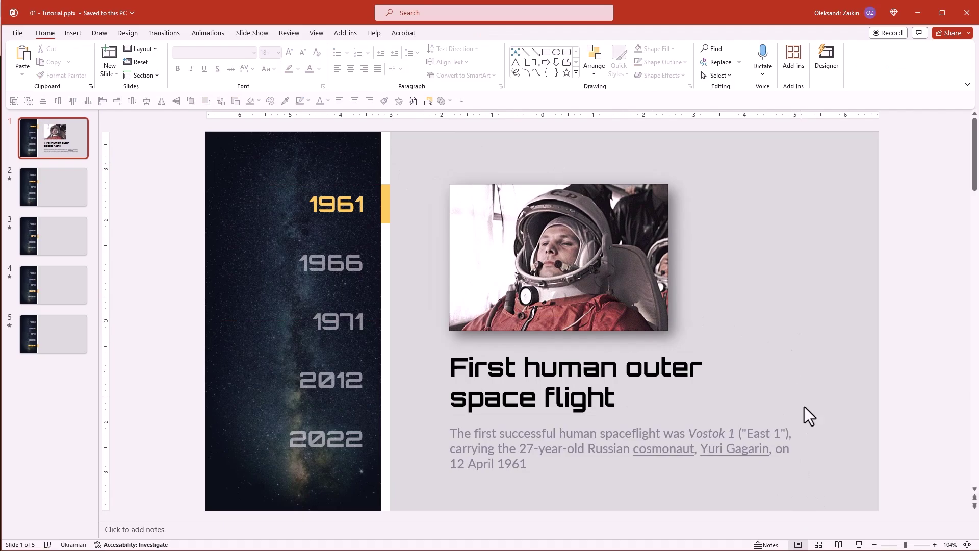
Copy slide 1's photo, title and body onto slide 2, keeping the destination theme.
drag(847, 488, 426, 160)
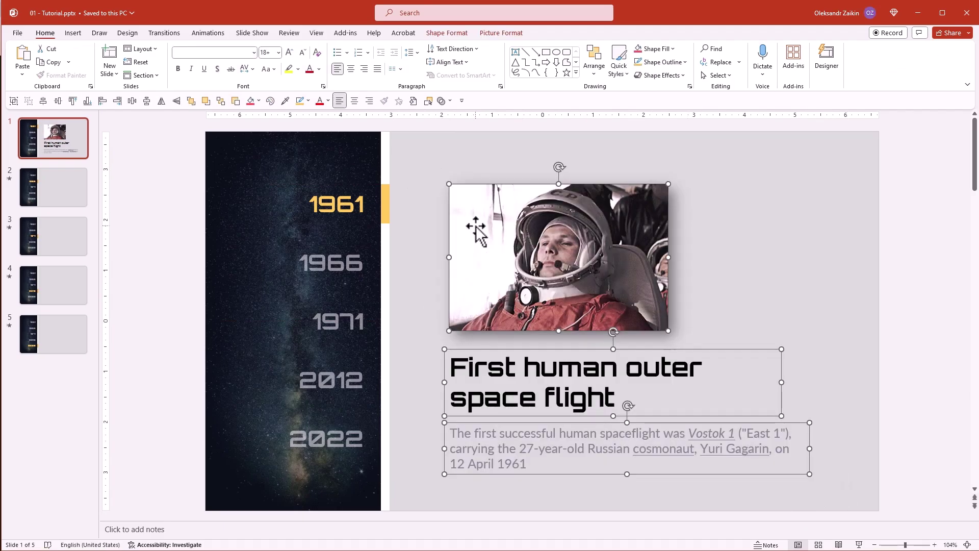
right_click(474, 229)
click(495, 264)
click(48, 193)
right_click(482, 209)
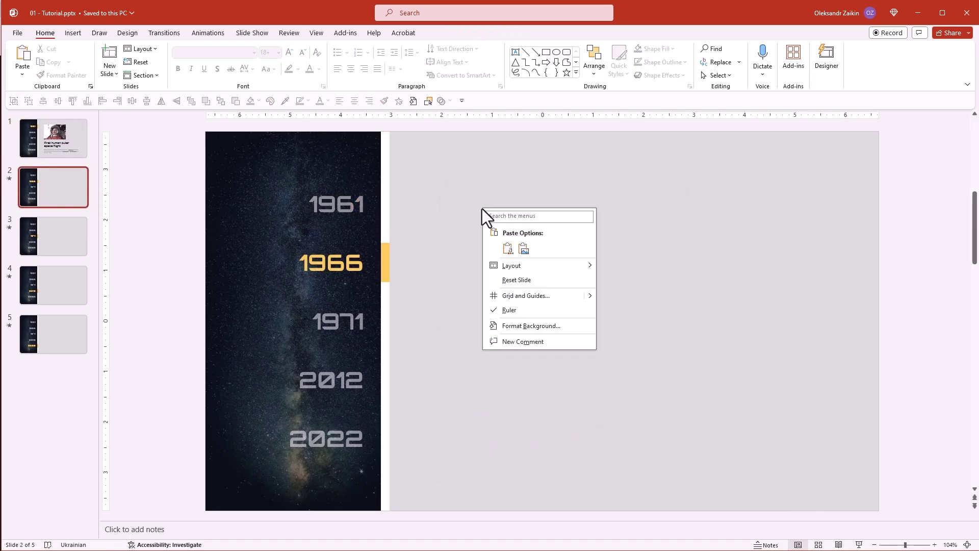
click(507, 249)
click(742, 262)
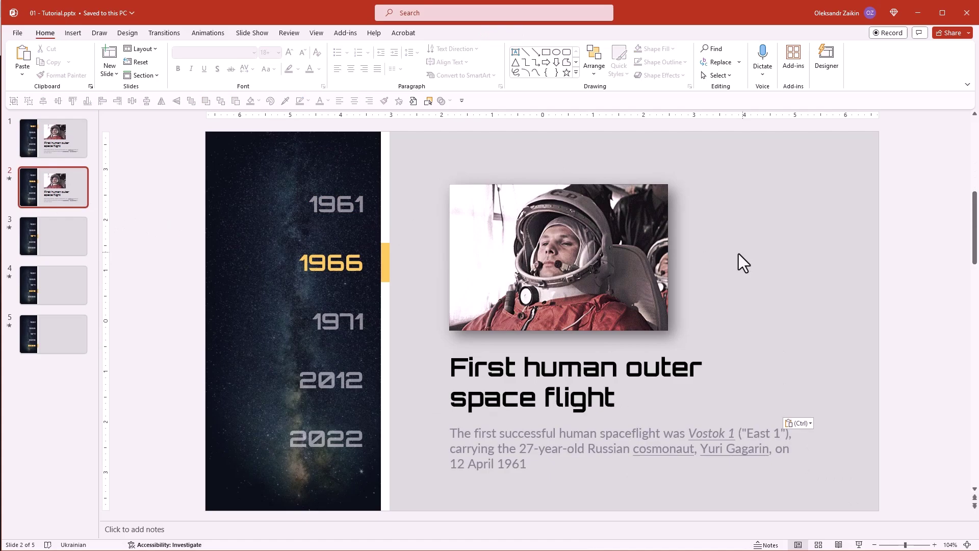
Replace the pasted photo on slide 2 with Picture2, the lunar lander image.
right_click(614, 255)
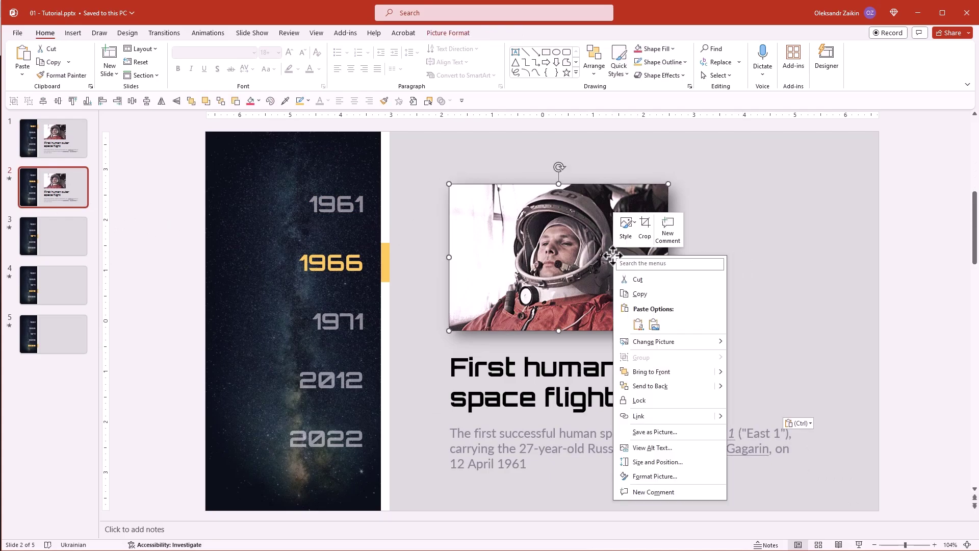
mouse_move(647, 341)
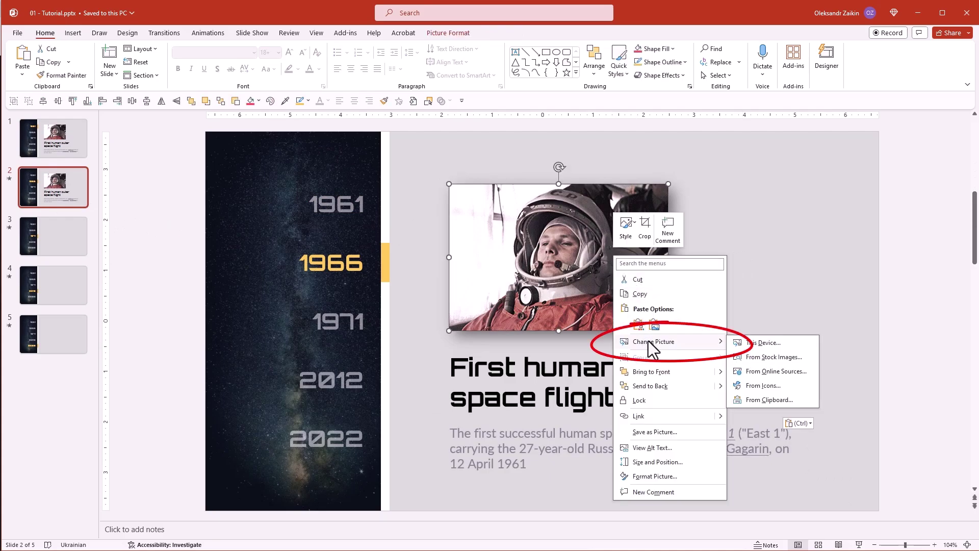
click(769, 347)
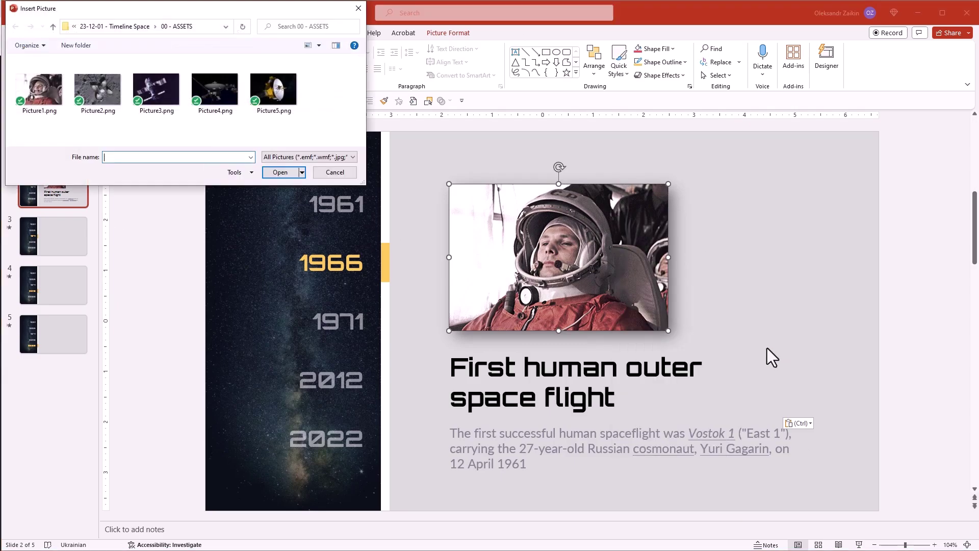
double_click(104, 106)
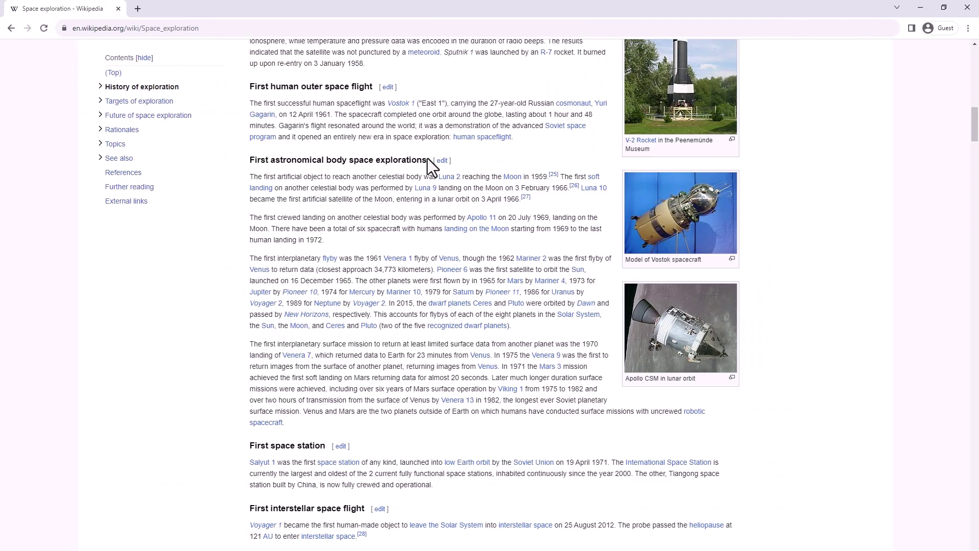
Replace slide 2's title with the Wikipedia heading 'First astronomical body space explorations'.
drag(427, 159, 254, 165)
right_click(249, 164)
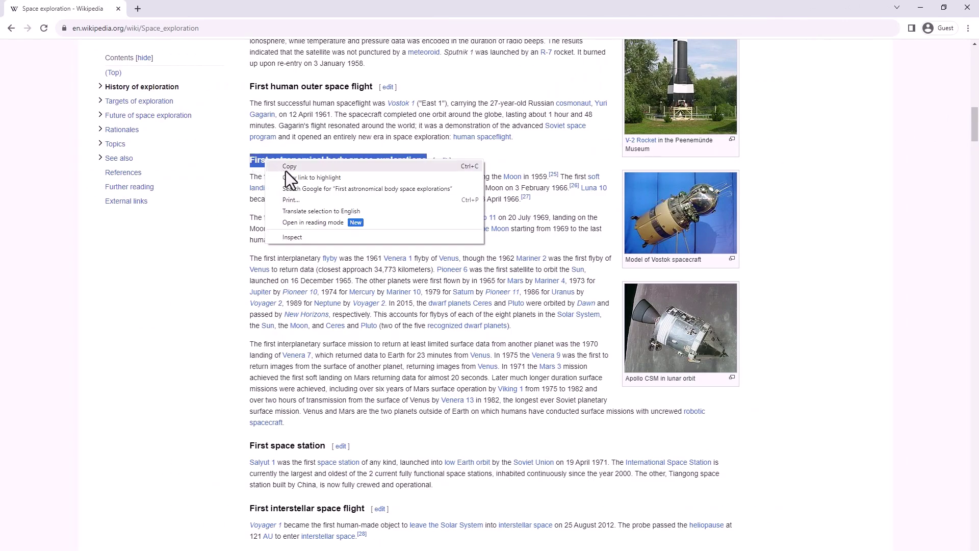
click(287, 168)
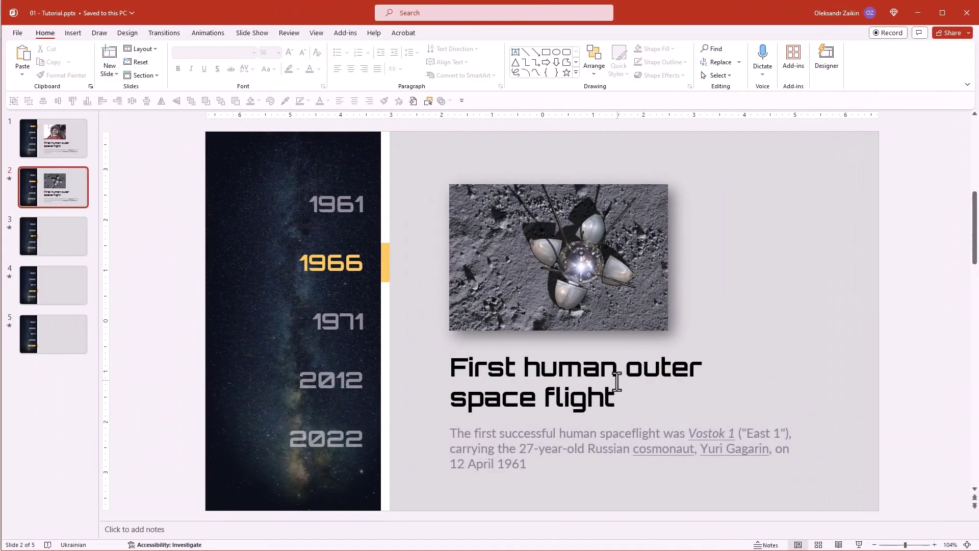
click(617, 381)
key(ctrl+a)
key(ctrl+v)
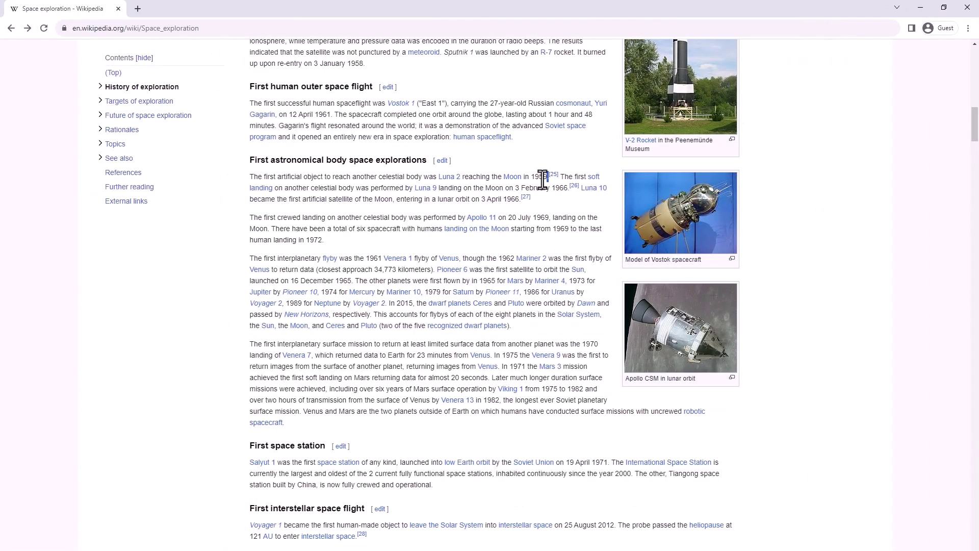
Paste the Luna 2 sentence over slide 2's body text, keeping text only.
drag(542, 180, 257, 173)
right_click(263, 173)
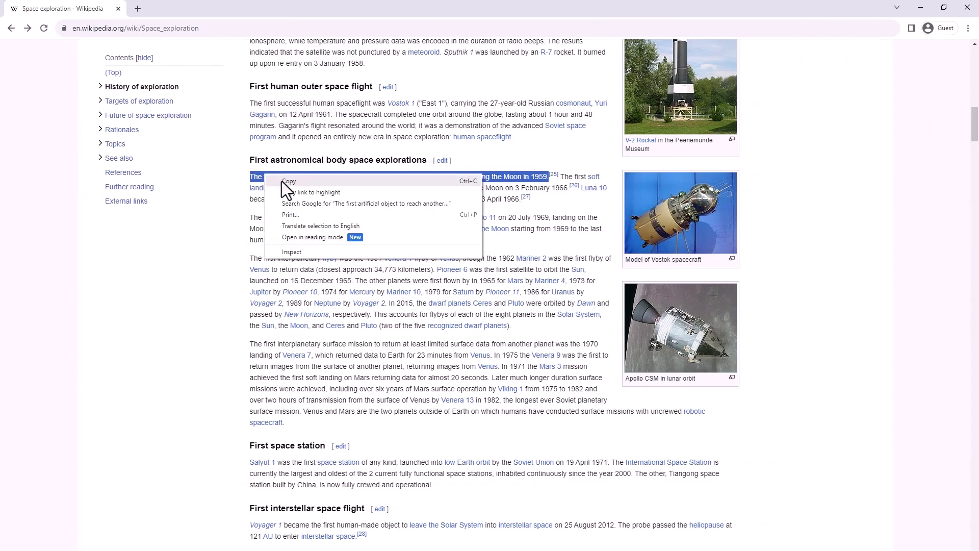
click(282, 182)
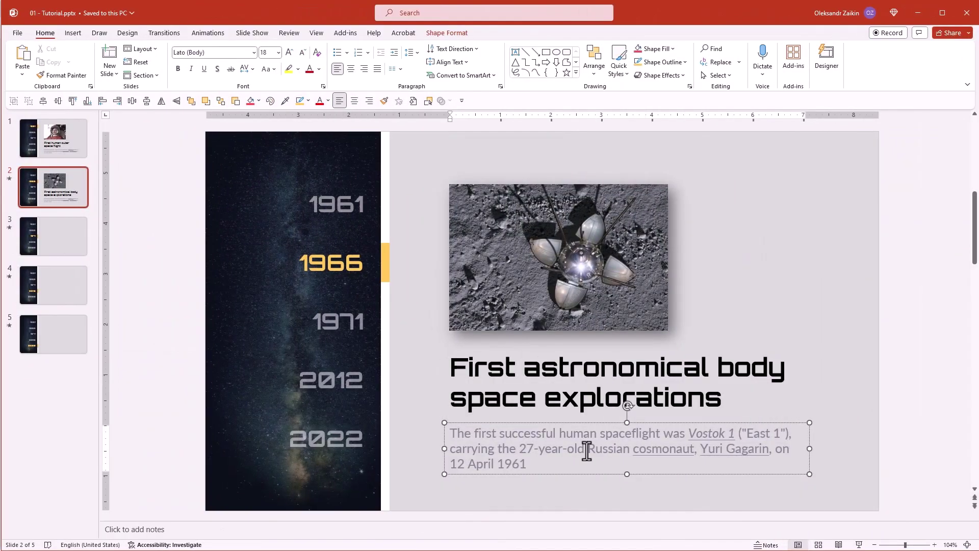
key(ctrl+a)
key(ctrl+v)
click(686, 462)
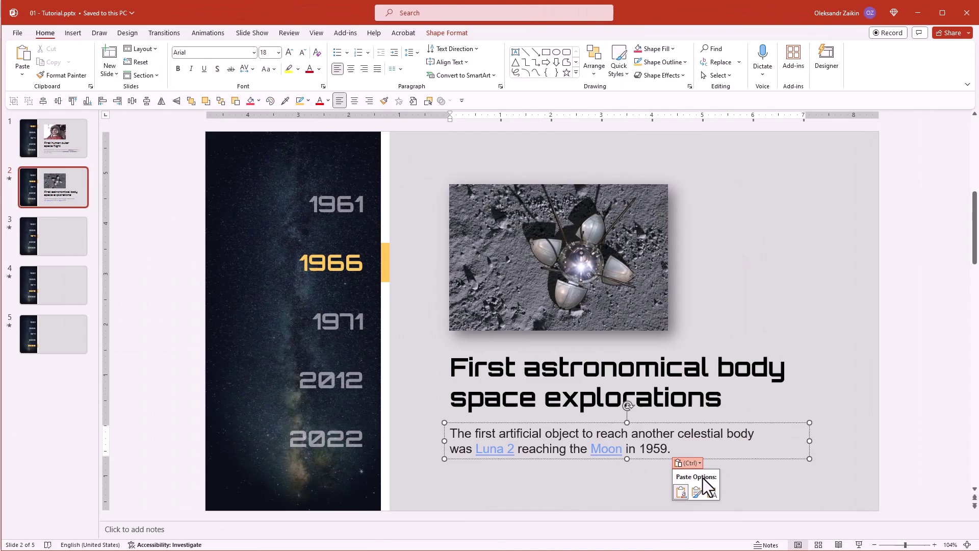
click(711, 490)
click(718, 489)
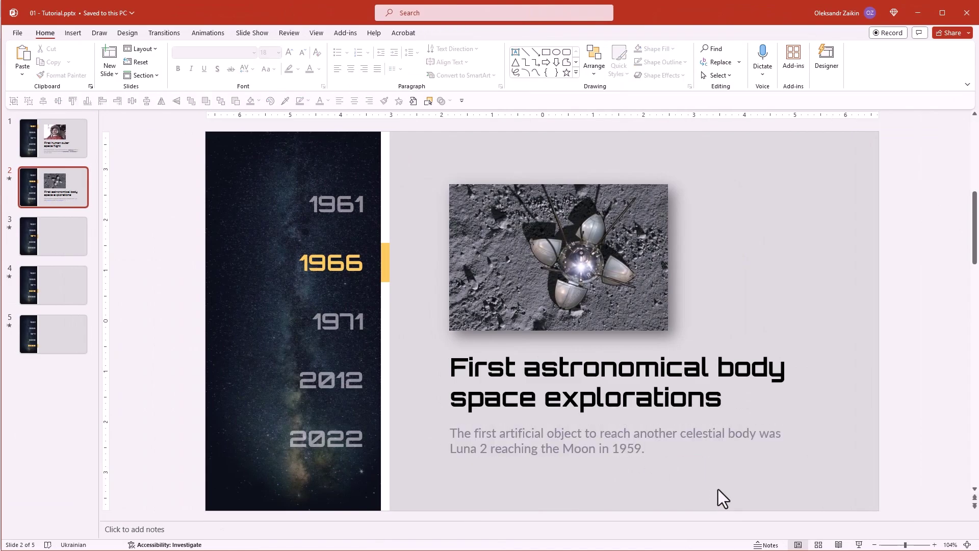
Review slides 3, 4 and 5 in turn, ending on slide 5 'Farthest from Earth'.
click(54, 241)
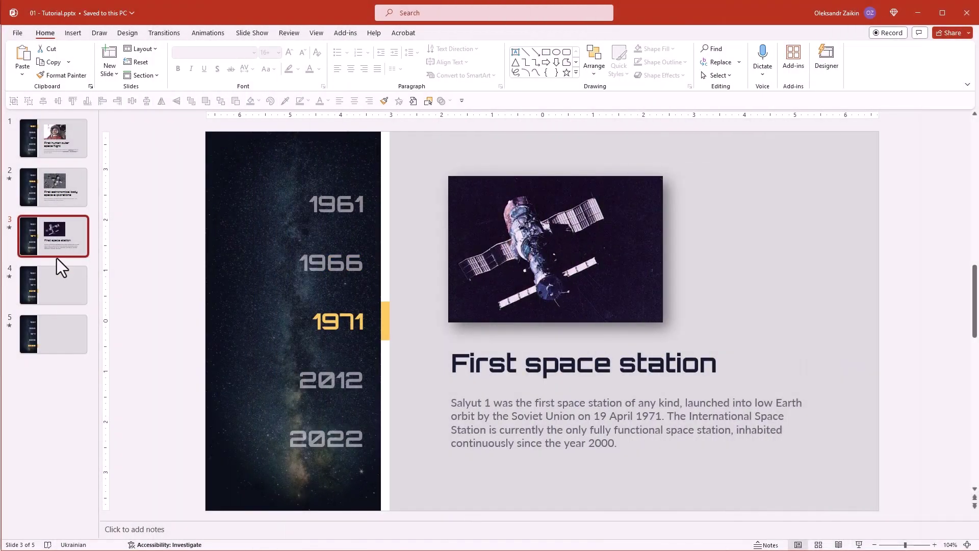
click(56, 271)
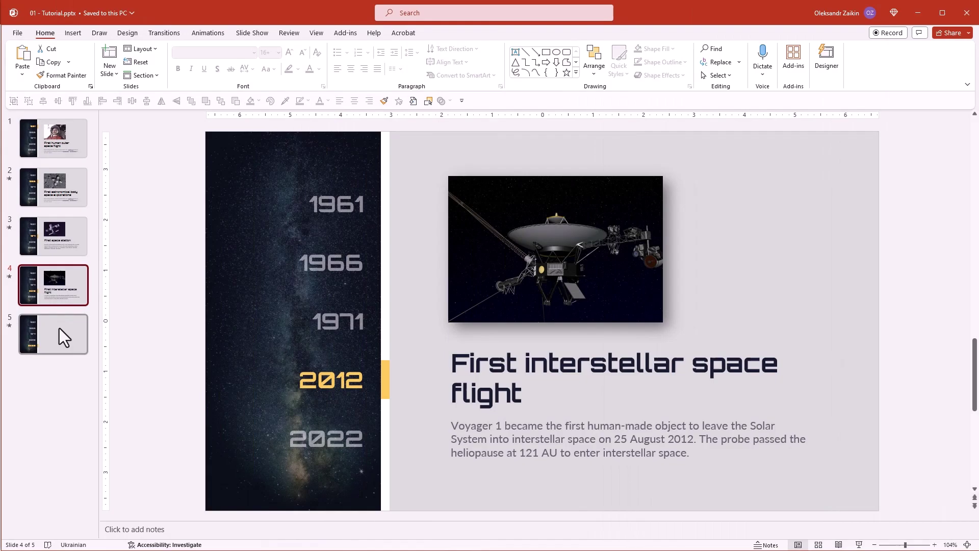
click(59, 328)
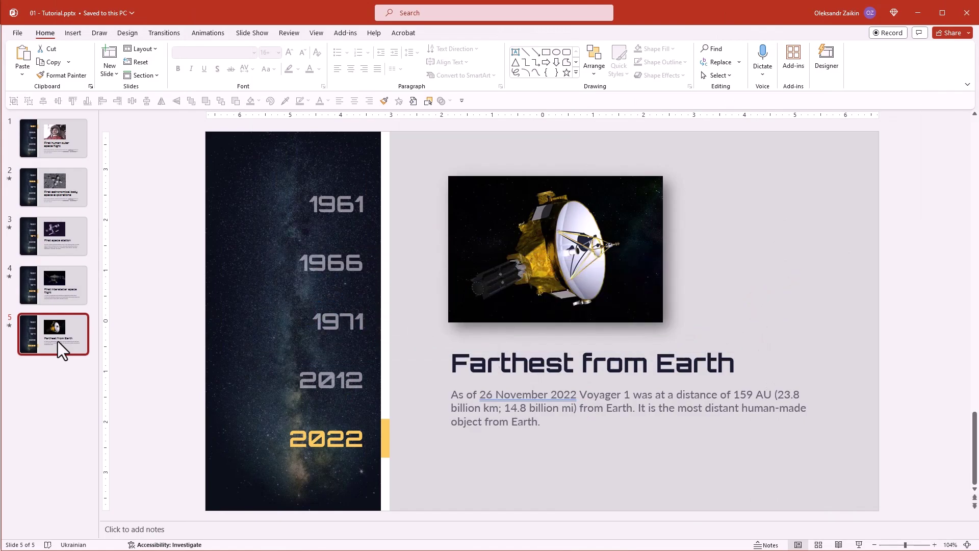
On slide 2, duplicate the photo, title and body below the slide and cut the copy.
click(48, 193)
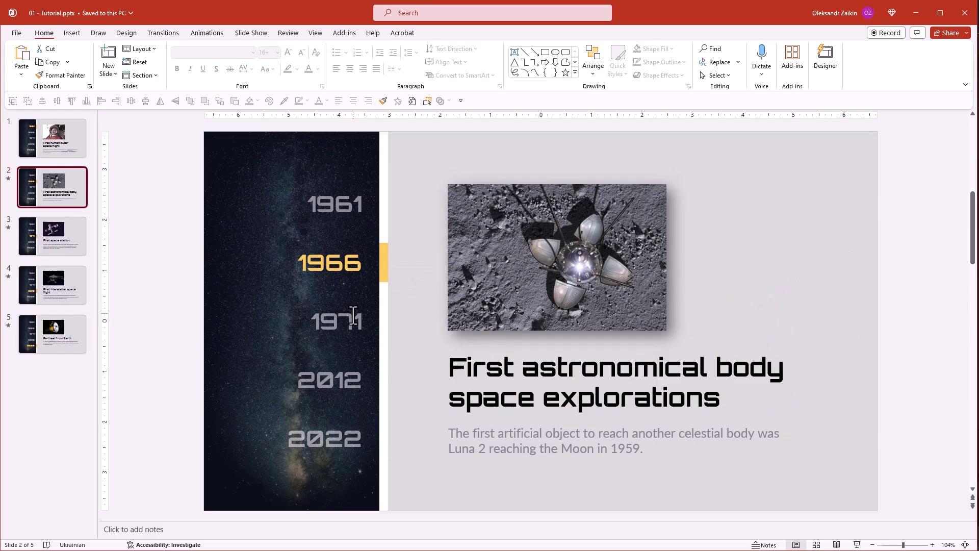
scroll(424, 326, down, 7)
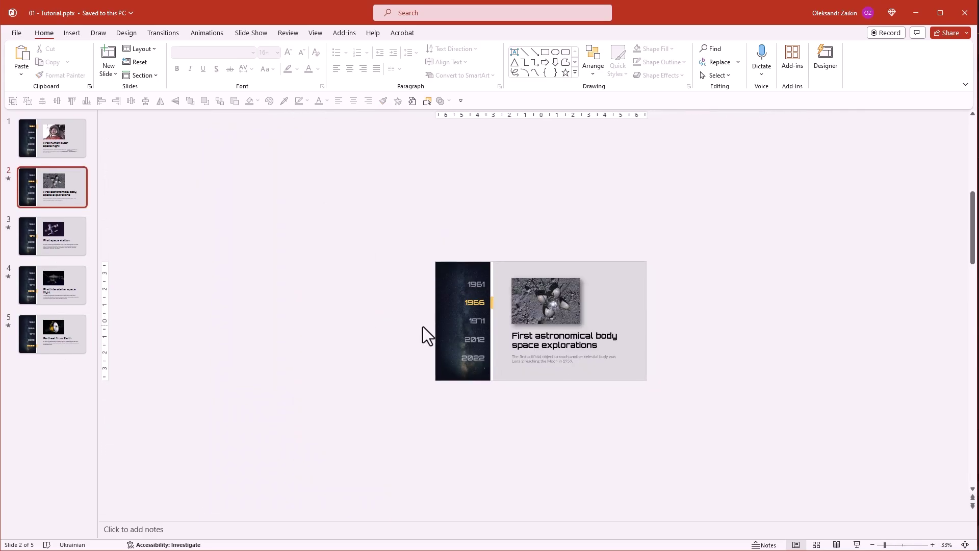
drag(661, 411, 506, 265)
drag(547, 296, 562, 414)
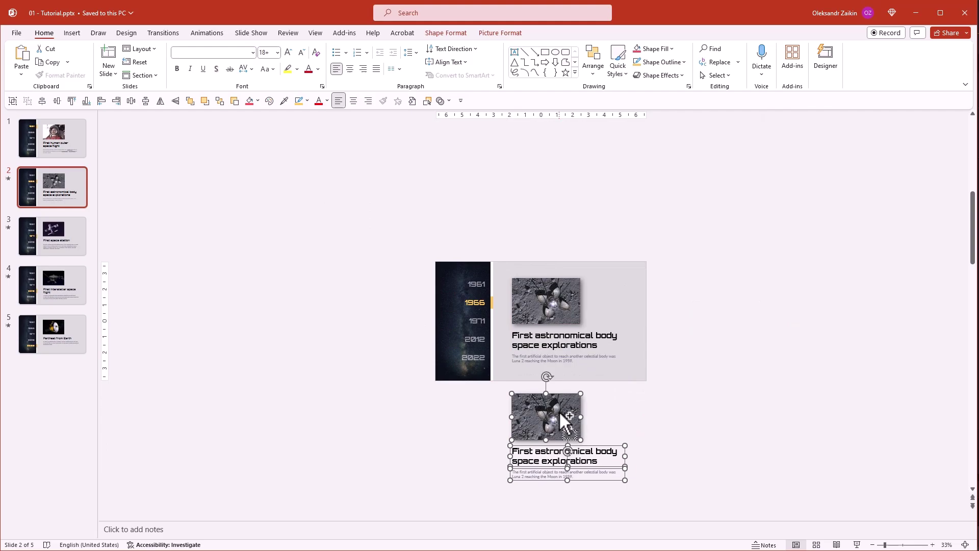
right_click(561, 413)
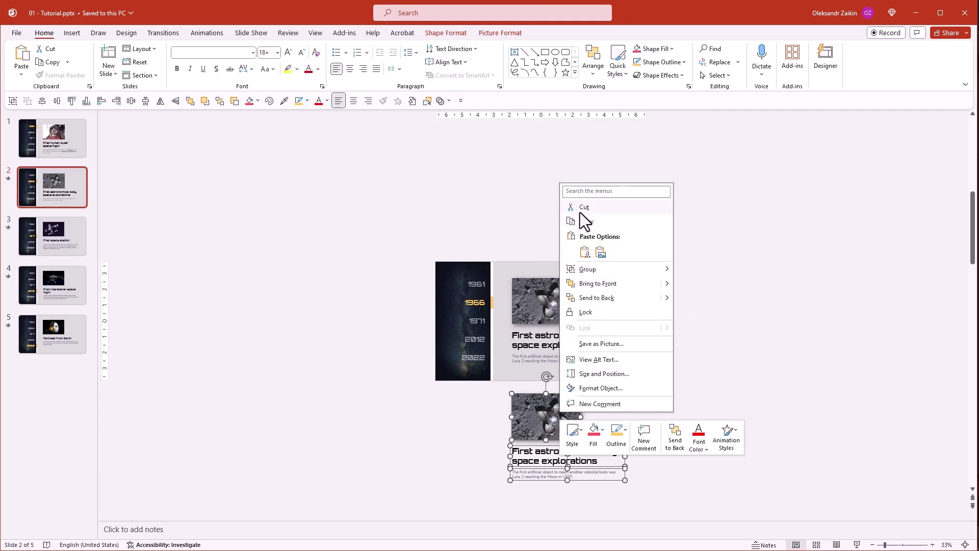
click(580, 209)
Paste the cut lunar lander content just below slide 1's bottom edge.
click(51, 151)
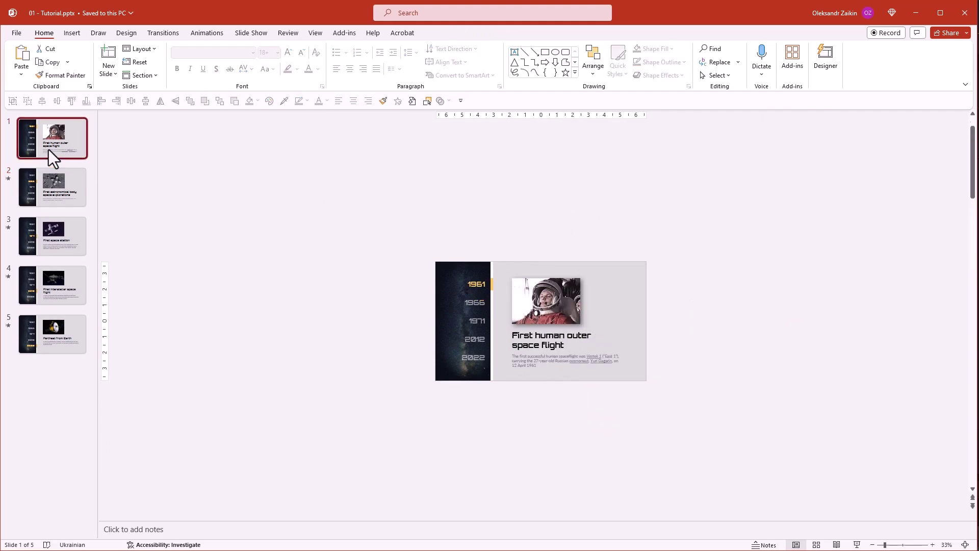
right_click(506, 429)
click(530, 466)
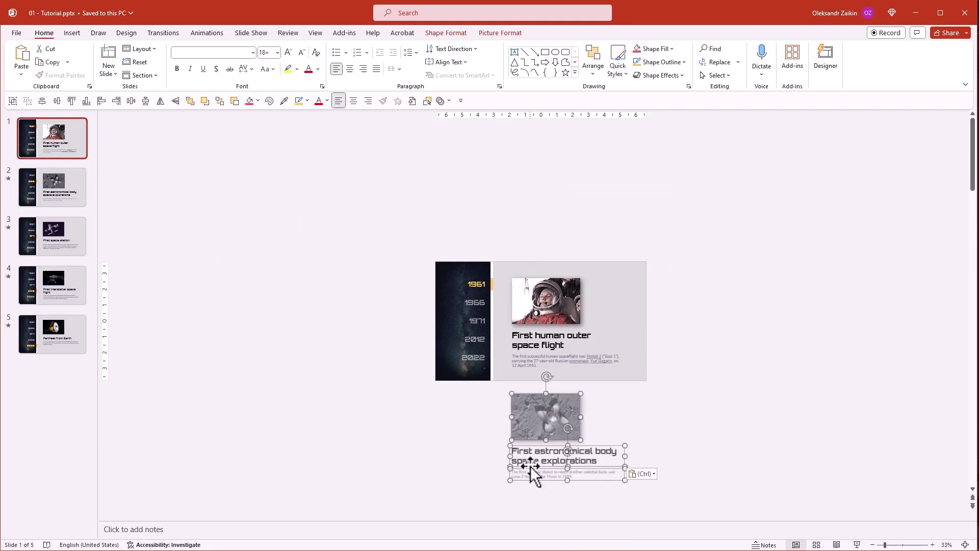
click(684, 442)
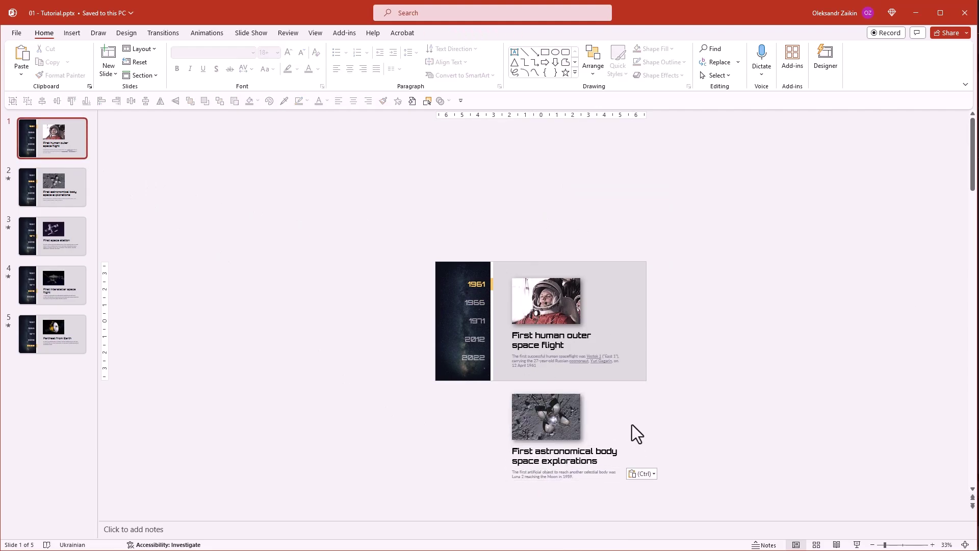
Move a copy of slide 3's First space station photo, title and text below slide 2.
click(80, 237)
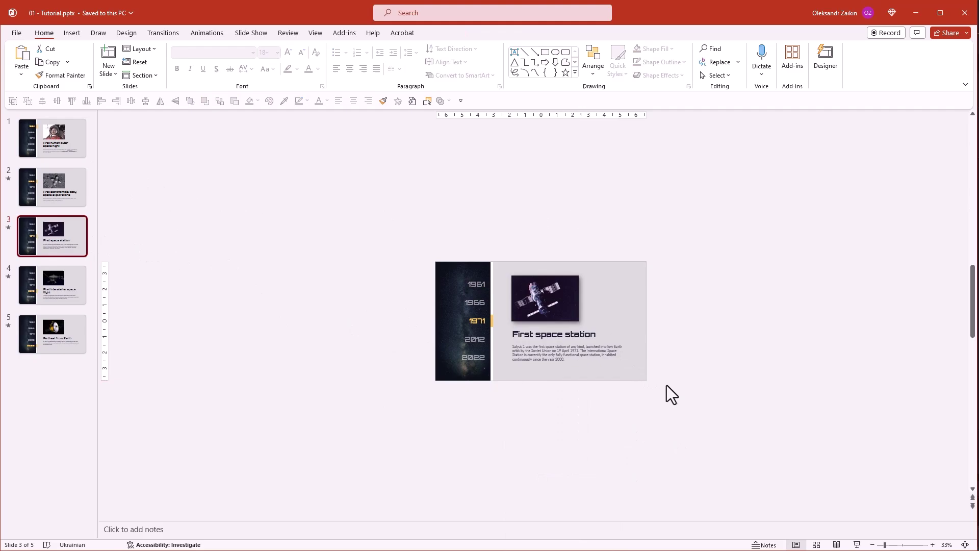
drag(666, 385, 503, 266)
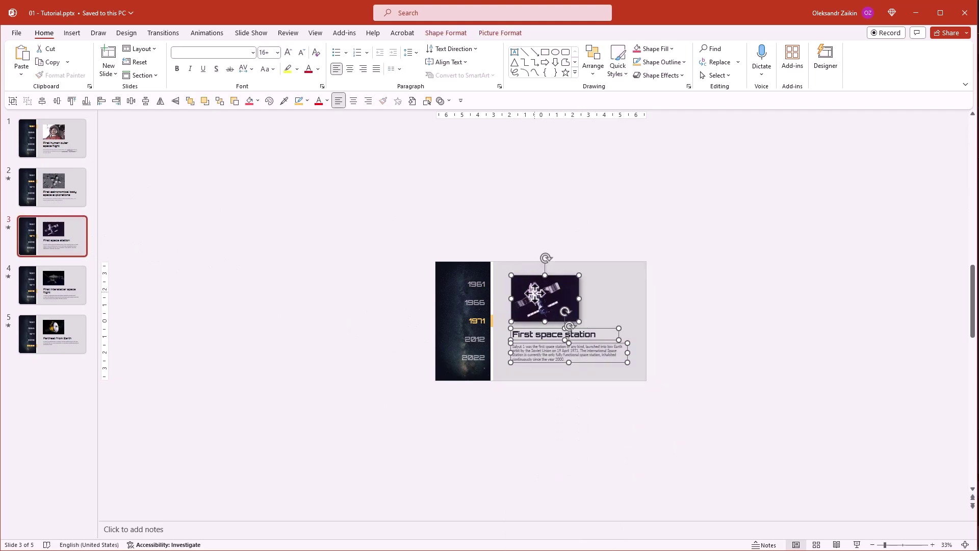
drag(533, 296, 535, 416)
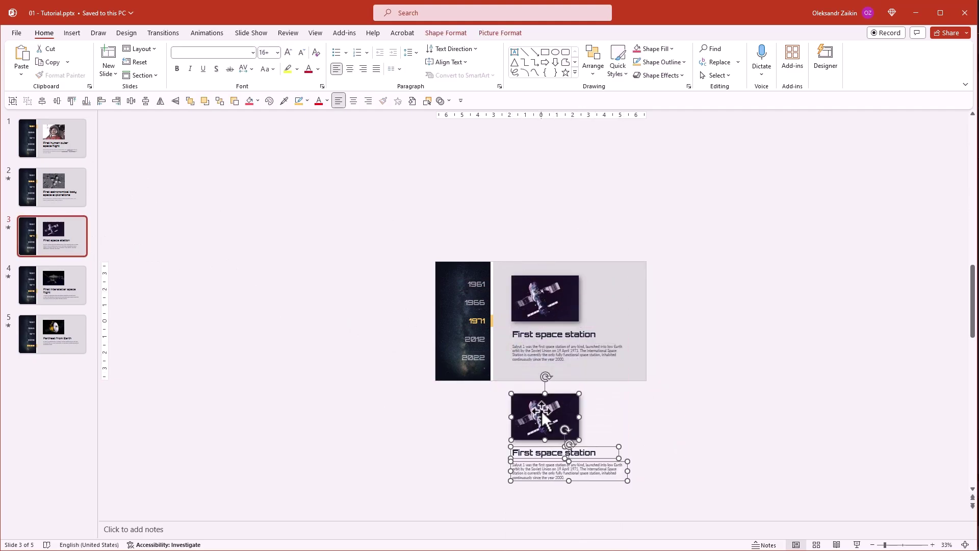
right_click(541, 401)
click(565, 207)
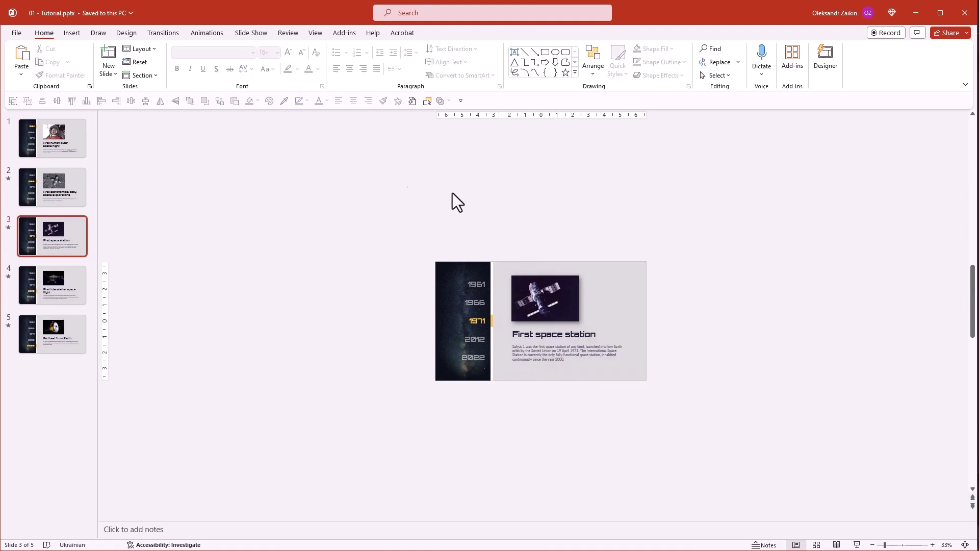
click(73, 185)
right_click(539, 411)
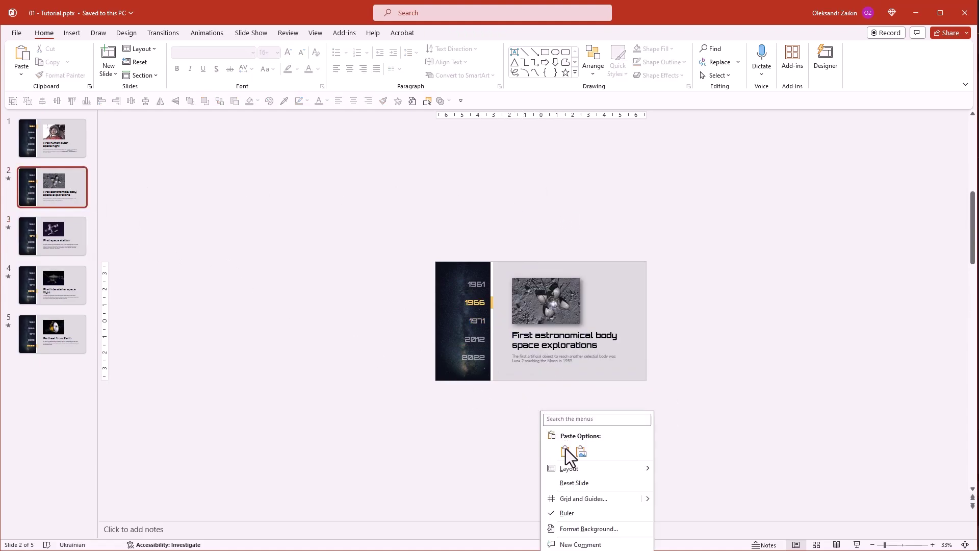
click(566, 453)
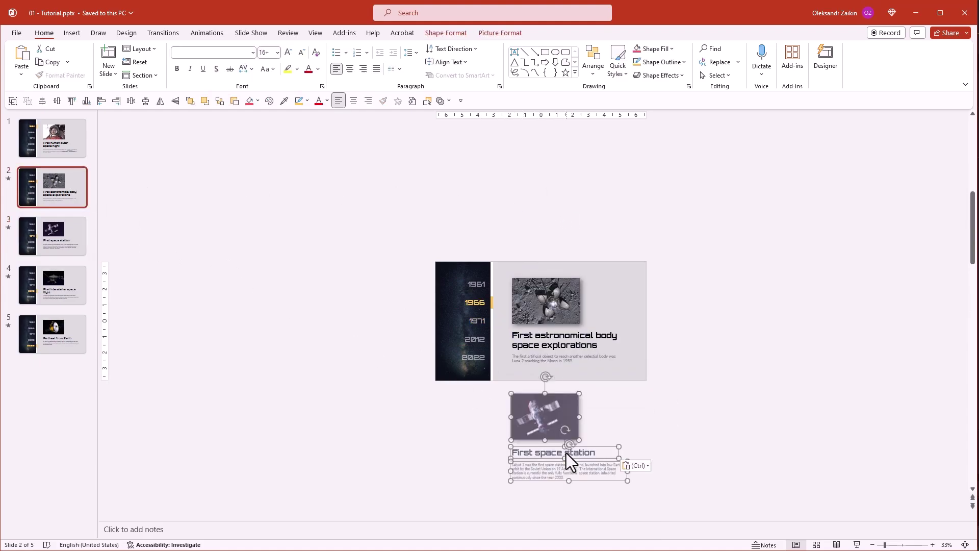
Move a copy of slide 4's interstellar flight picture, title and text below slide 3.
click(68, 280)
drag(681, 408, 503, 262)
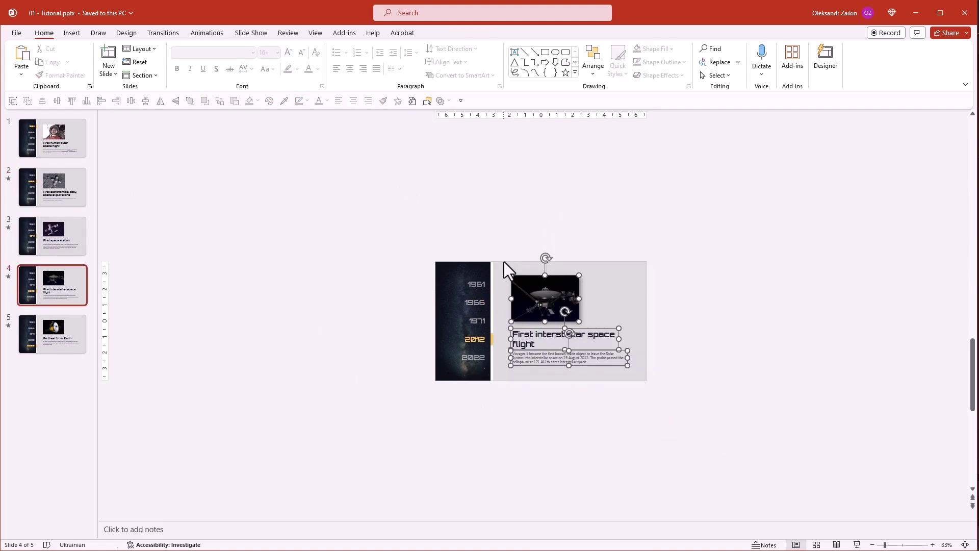
drag(542, 290, 550, 407)
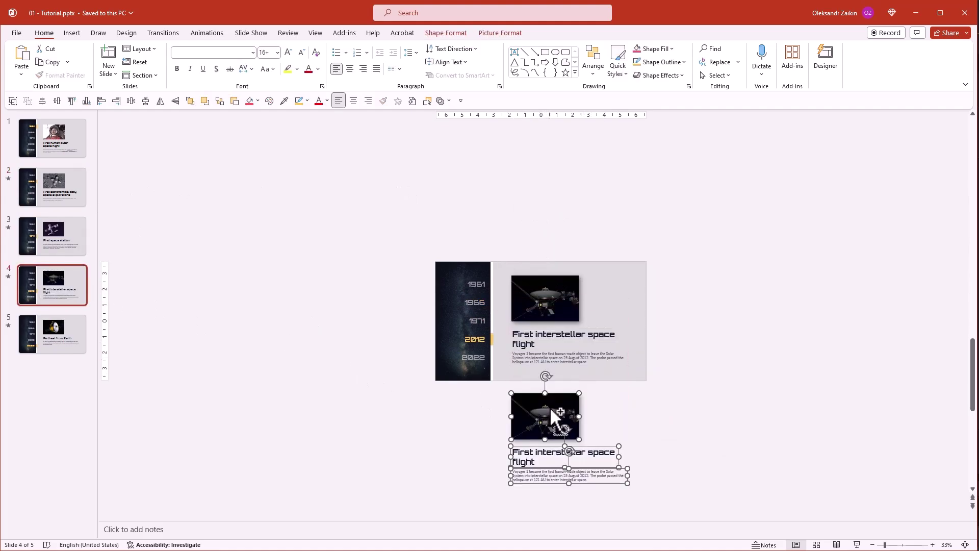
right_click(550, 407)
click(576, 203)
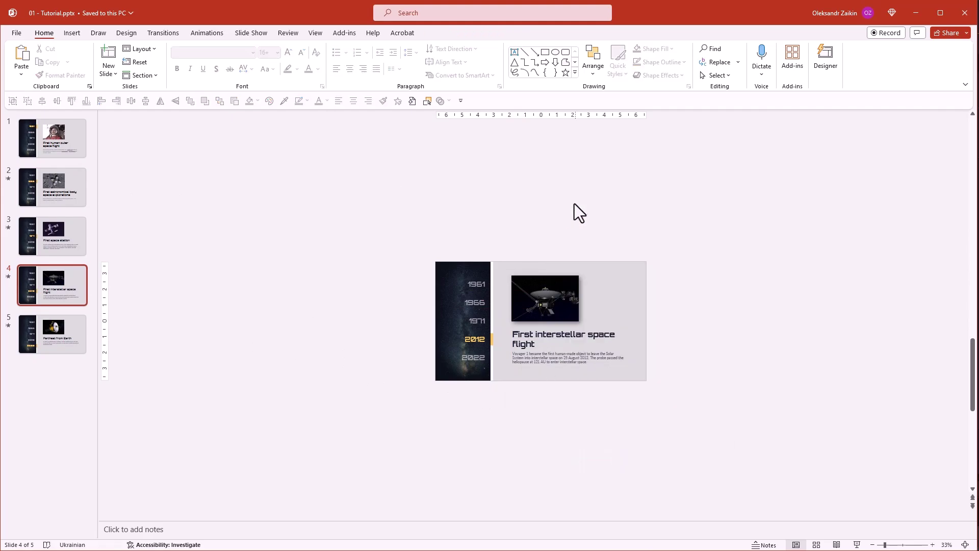
click(82, 232)
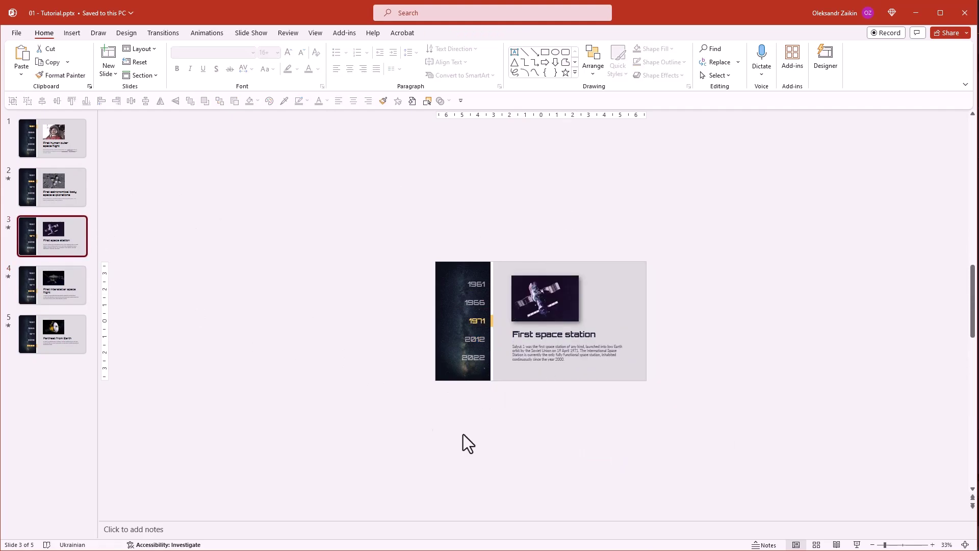
right_click(499, 440)
click(524, 481)
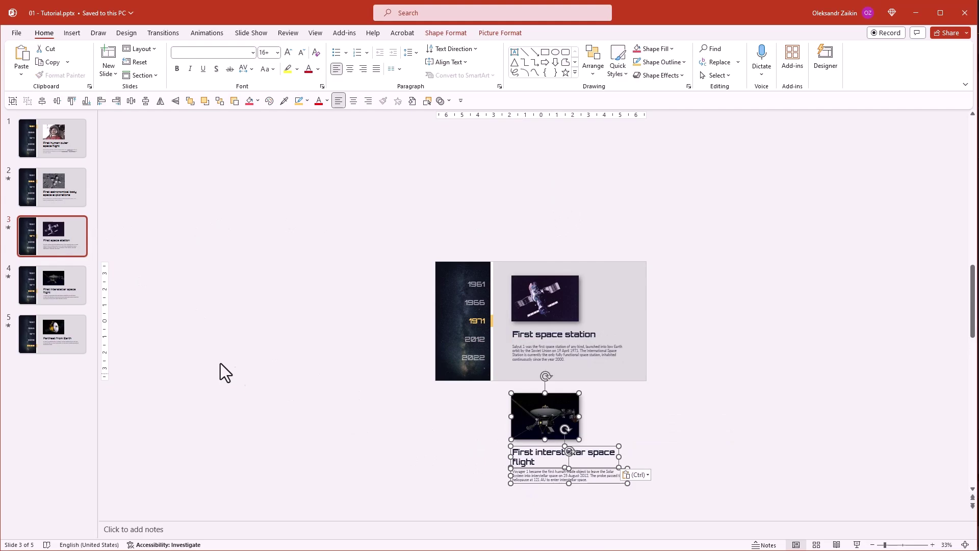
Move a copy of slide 5's Farthest from Earth picture, title and text below slide 4.
click(76, 349)
drag(719, 395, 500, 265)
drag(543, 323, 540, 430)
right_click(541, 430)
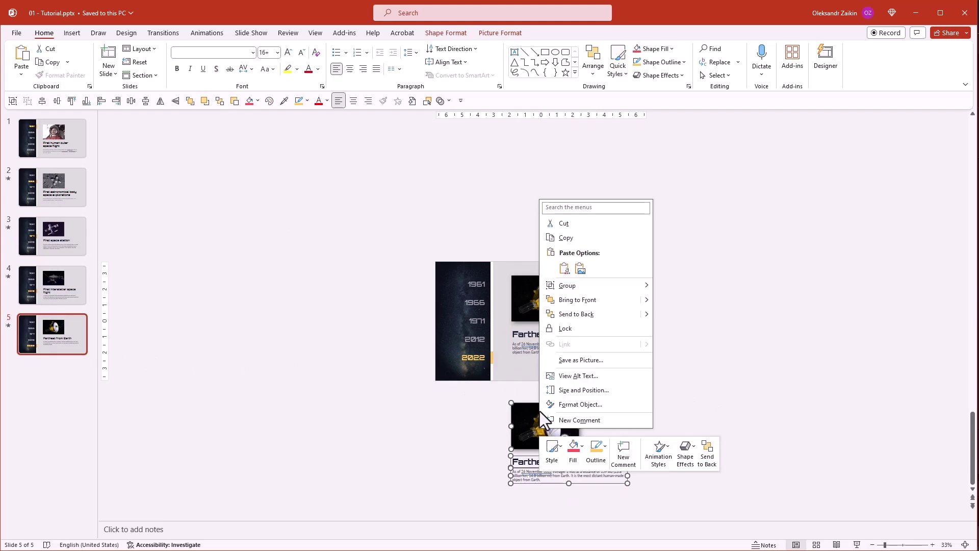
click(567, 227)
click(63, 282)
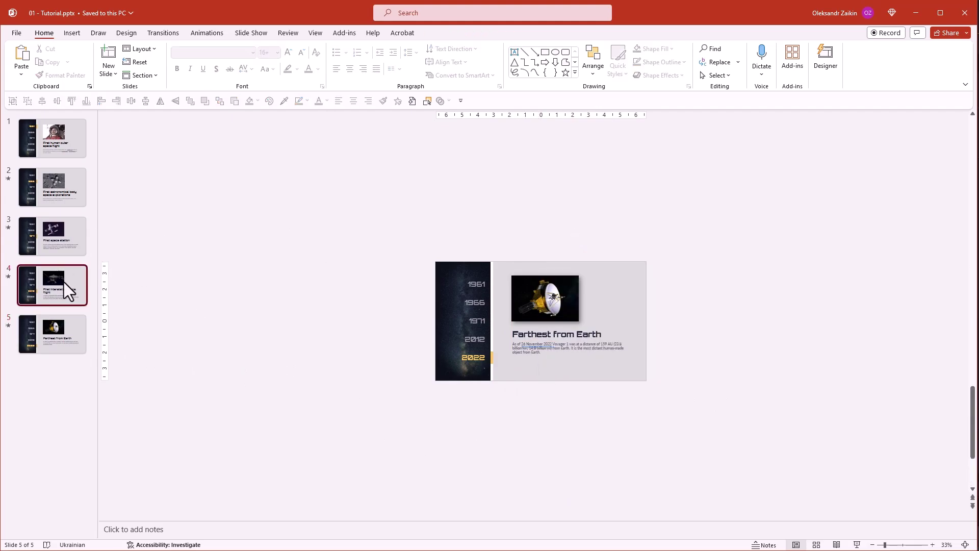
right_click(543, 434)
click(570, 474)
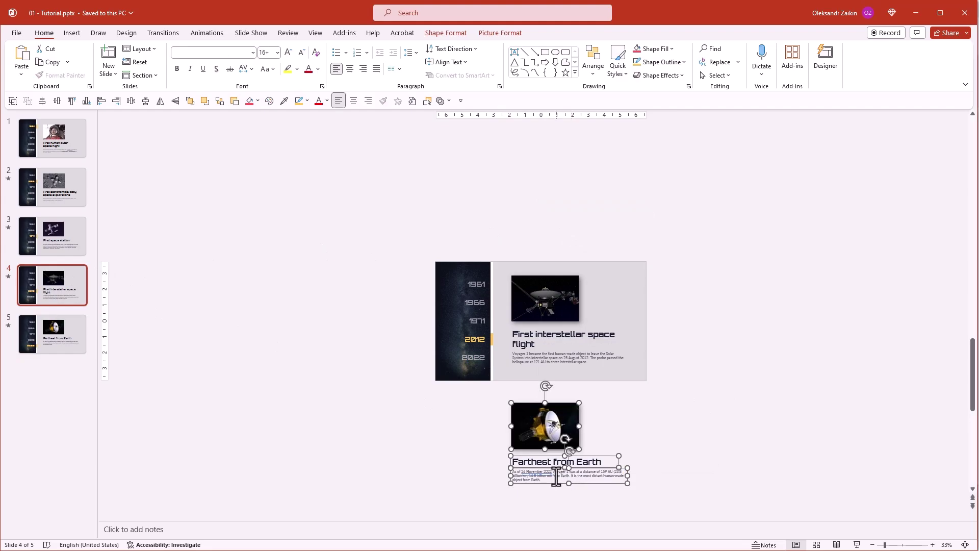
Move a copy of slide 4's interstellar flight picture, title and text above slide 5.
drag(696, 399, 495, 264)
drag(551, 301, 531, 176)
right_click(532, 176)
click(553, 200)
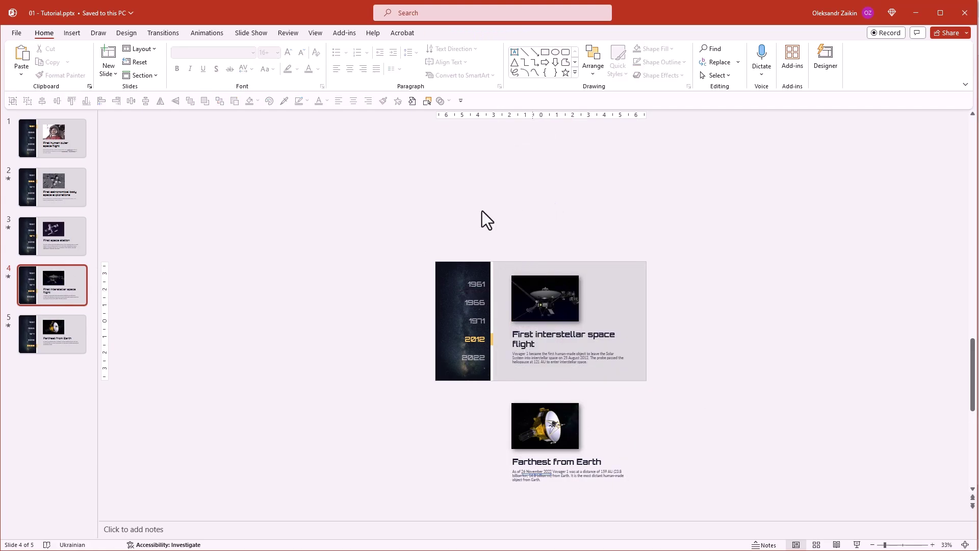
click(80, 330)
right_click(511, 183)
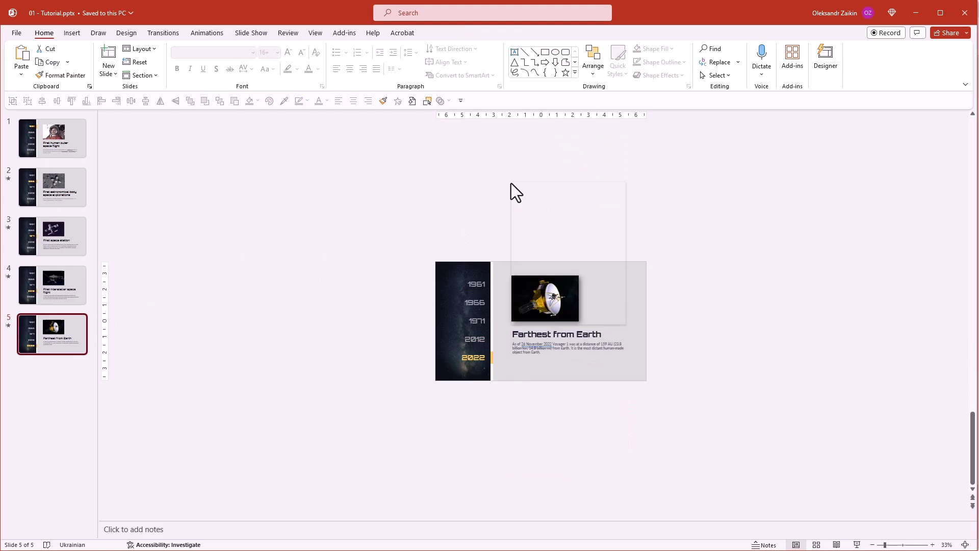
click(534, 224)
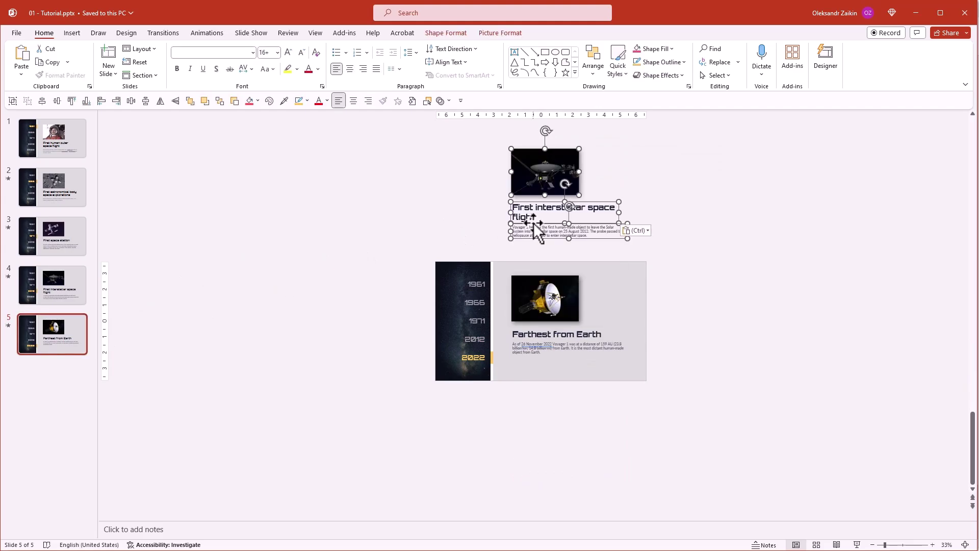
Move a copy of slide 3's First space station picture, title and text above slide 4.
click(55, 237)
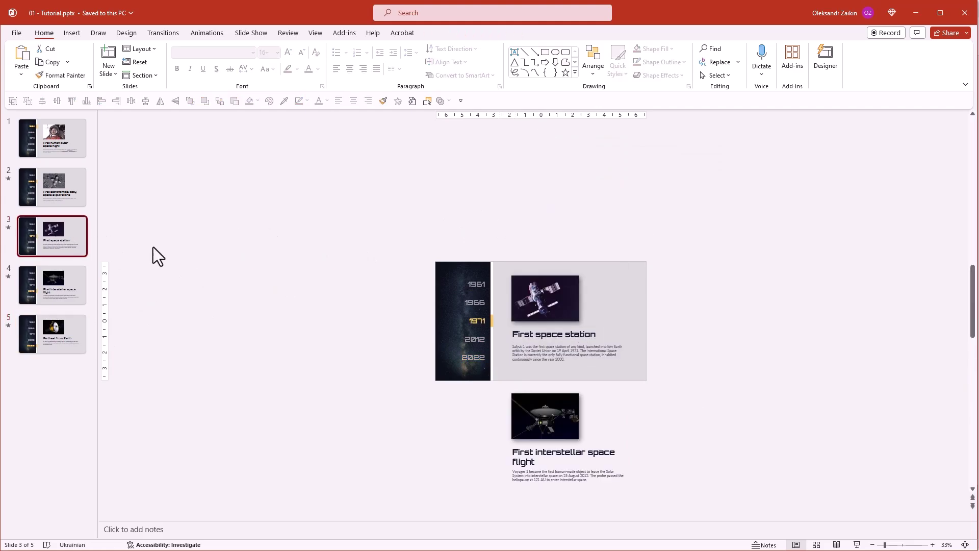
drag(686, 381, 500, 262)
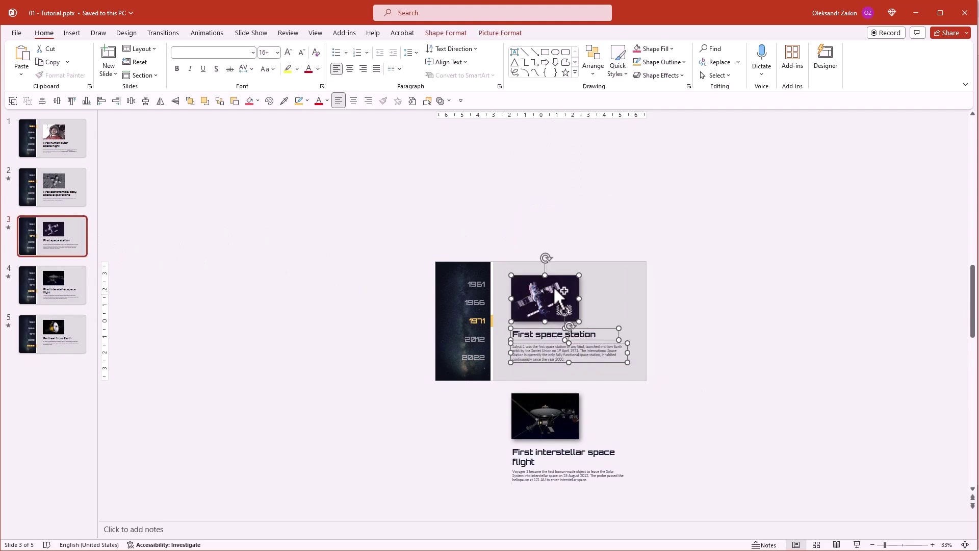
drag(556, 288, 549, 174)
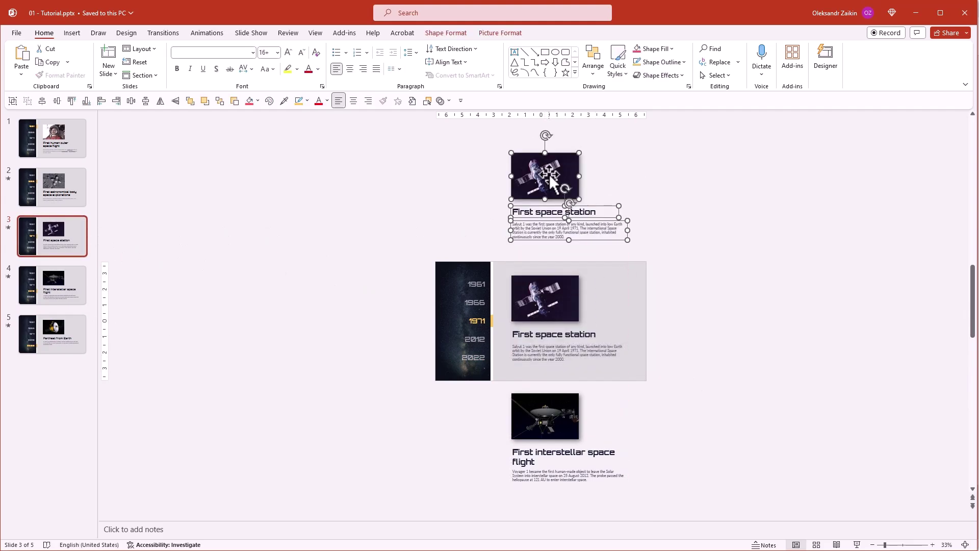
right_click(550, 174)
click(573, 200)
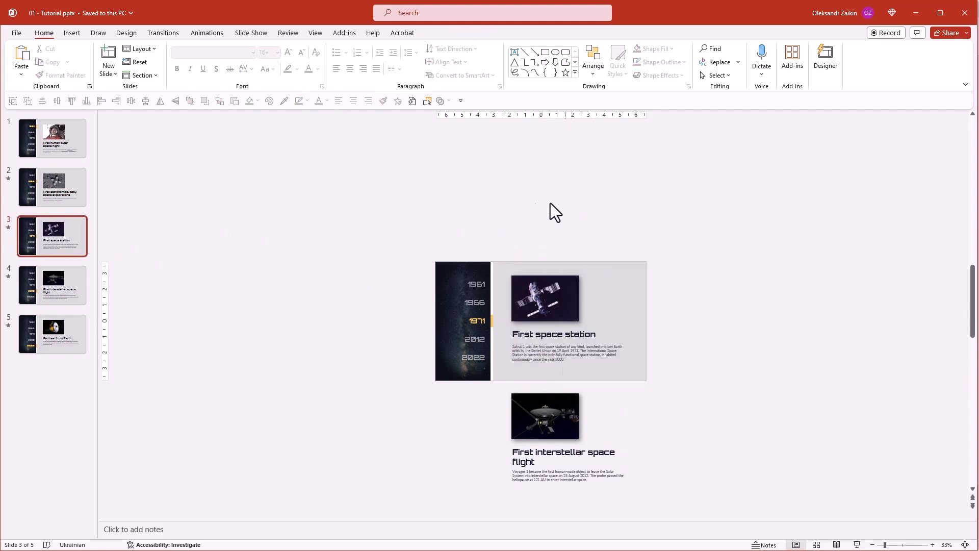
click(46, 284)
right_click(497, 140)
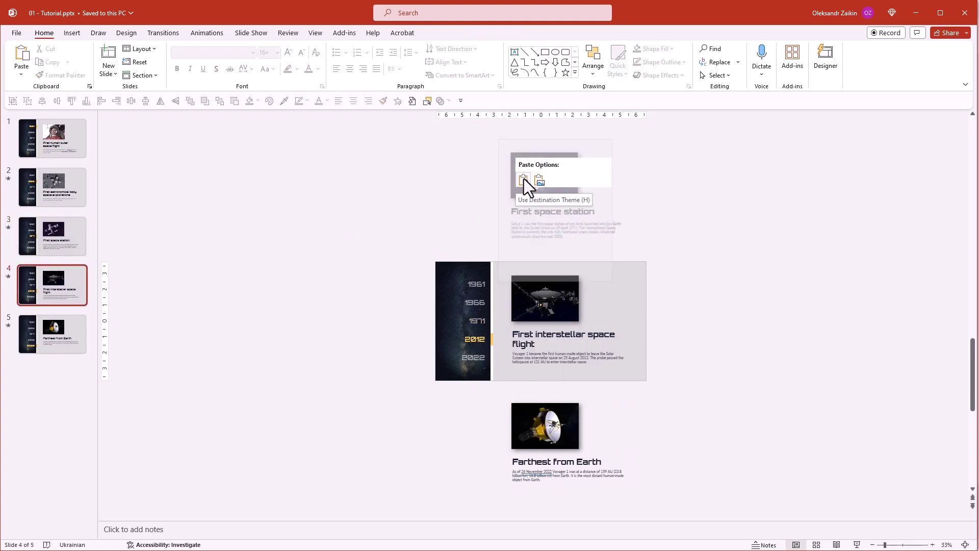
click(524, 178)
Move a copy of slide 2's astronomical body picture, title and text above slide 3.
click(57, 201)
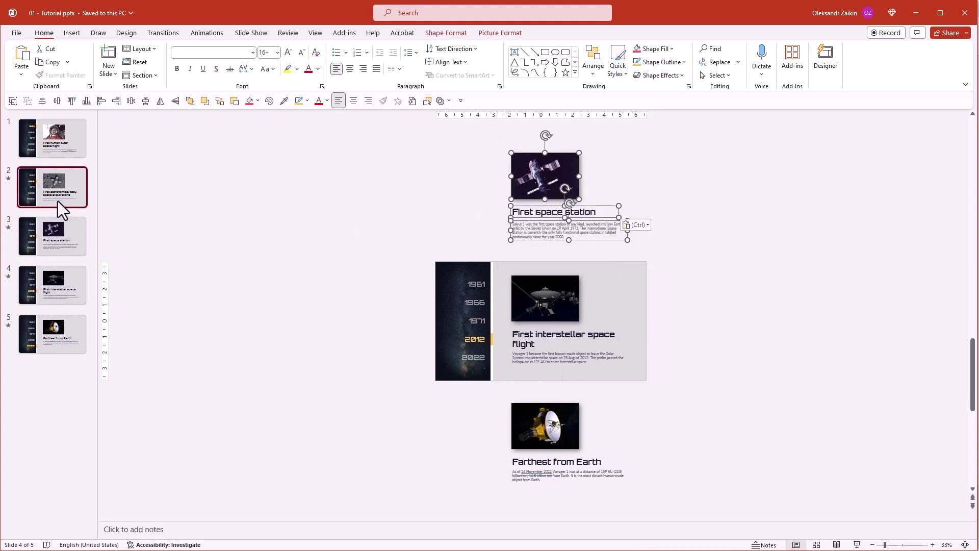
drag(683, 374, 496, 264)
drag(560, 302, 553, 189)
right_click(554, 189)
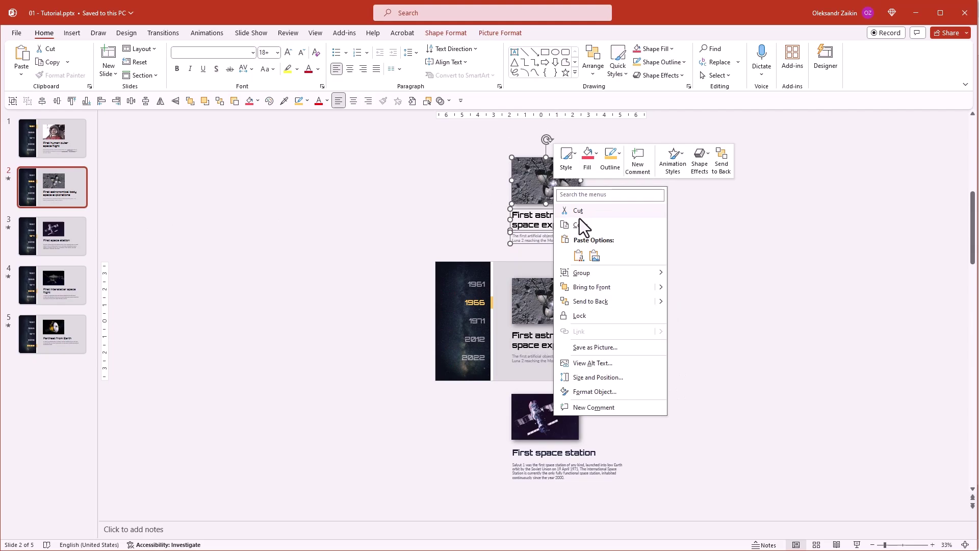
click(405, 207)
click(81, 247)
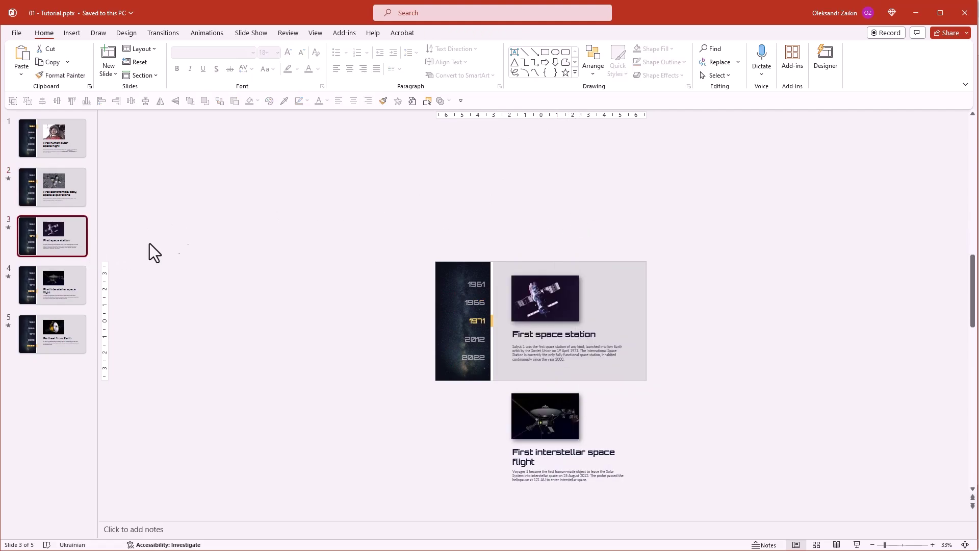
right_click(524, 159)
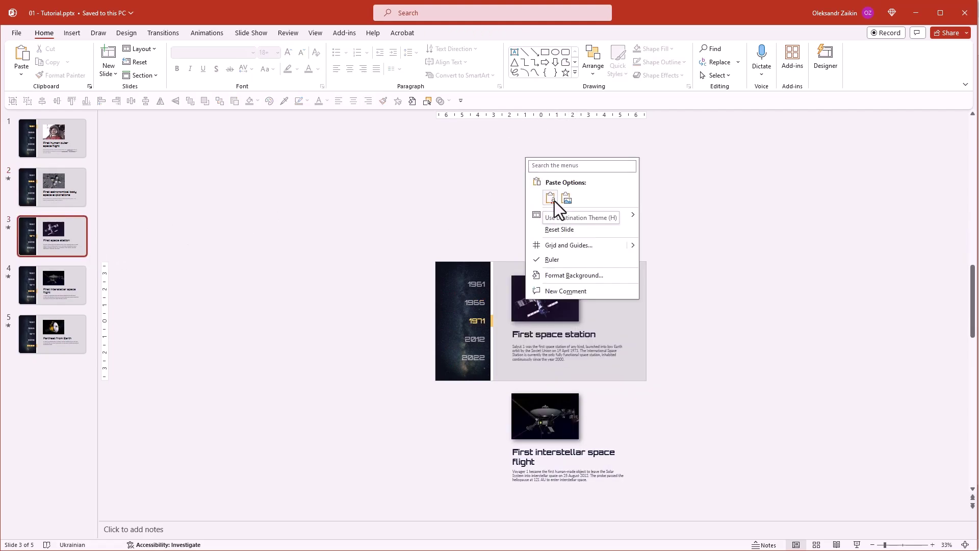
click(555, 201)
Move a copy of slide 1's human space flight photo, title and text above slide 2.
click(69, 136)
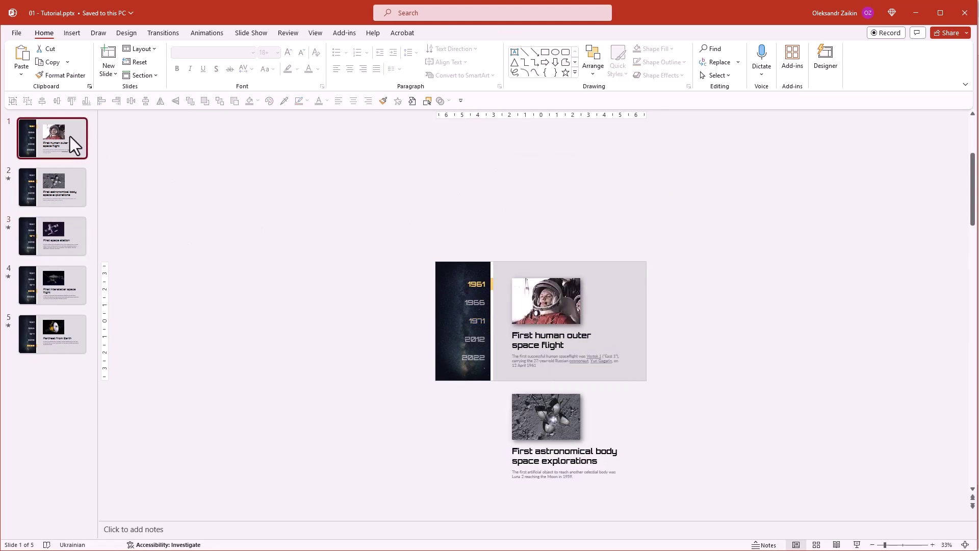
drag(668, 385, 513, 274)
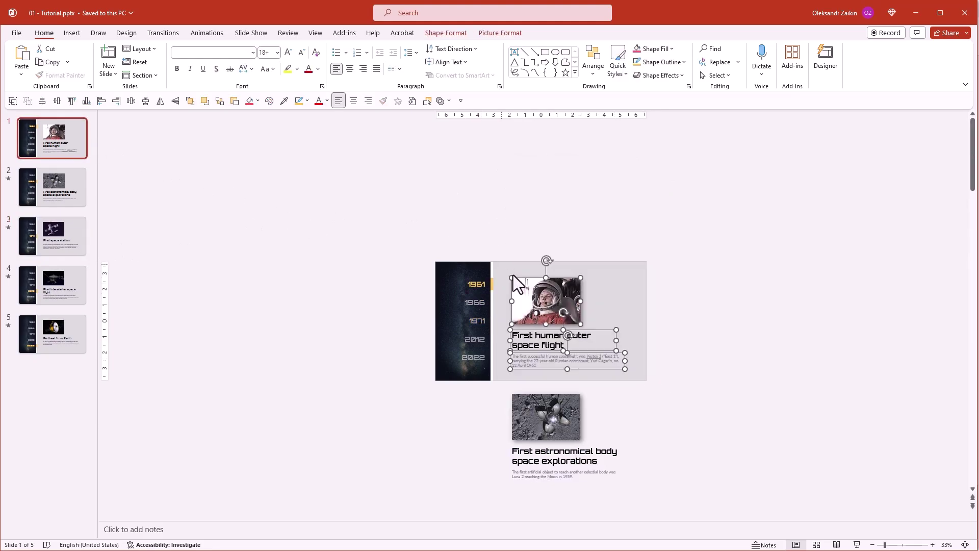
drag(545, 308, 528, 173)
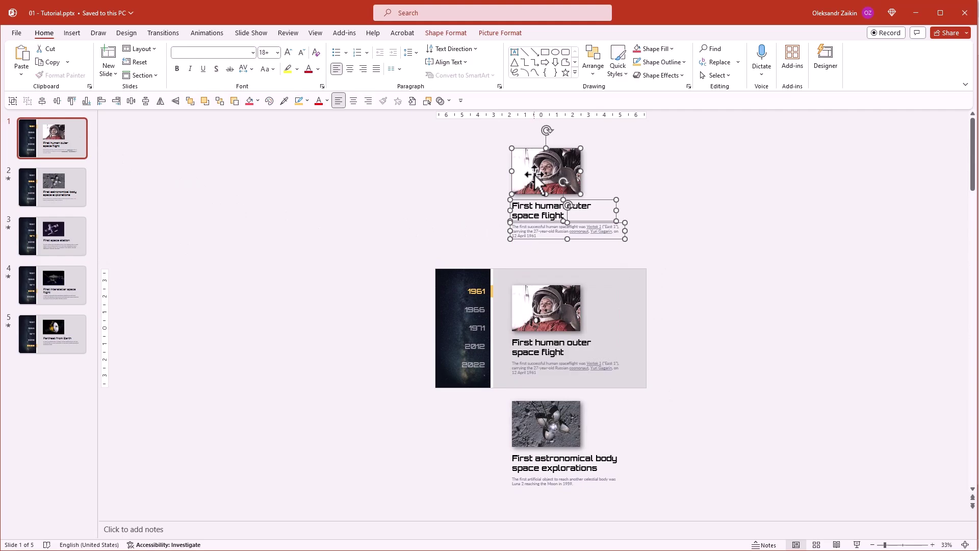
right_click(534, 174)
click(552, 197)
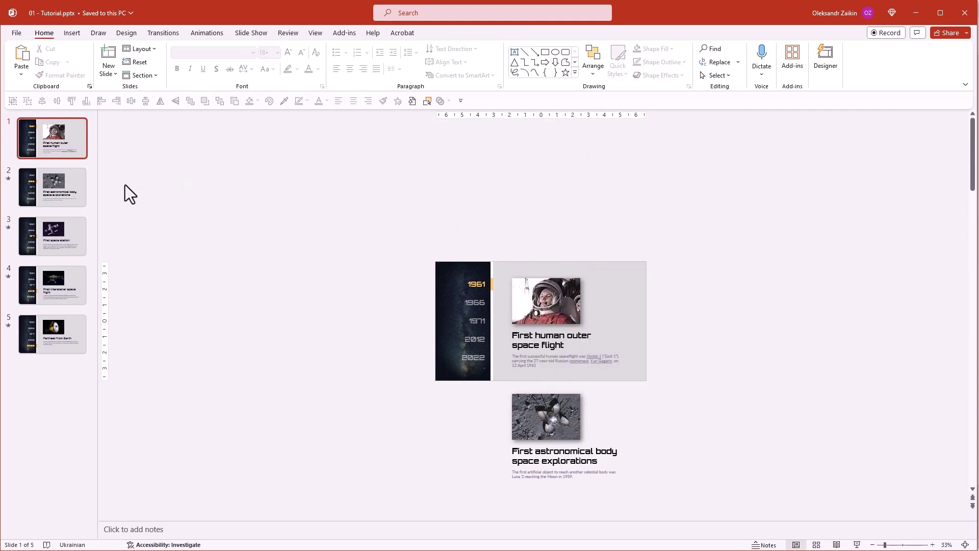
click(81, 185)
right_click(495, 162)
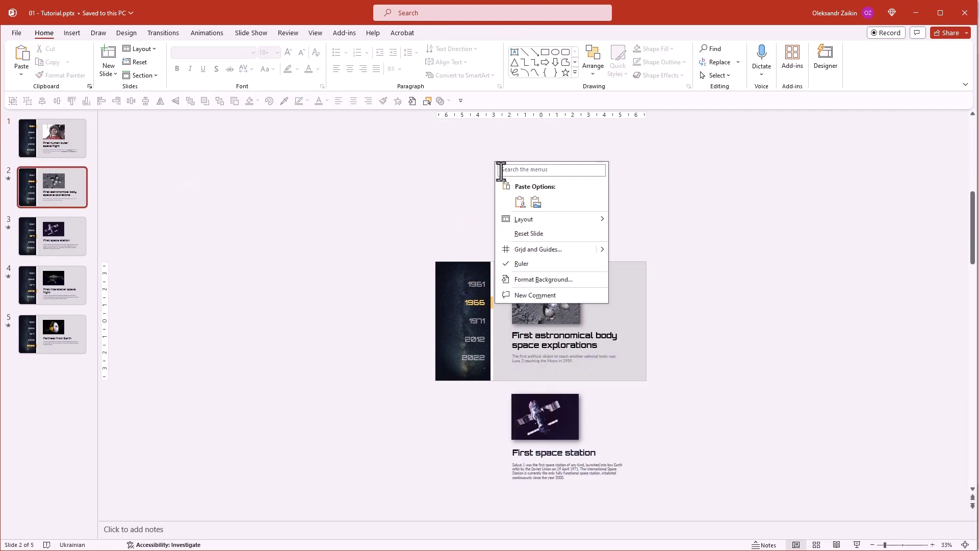
click(521, 203)
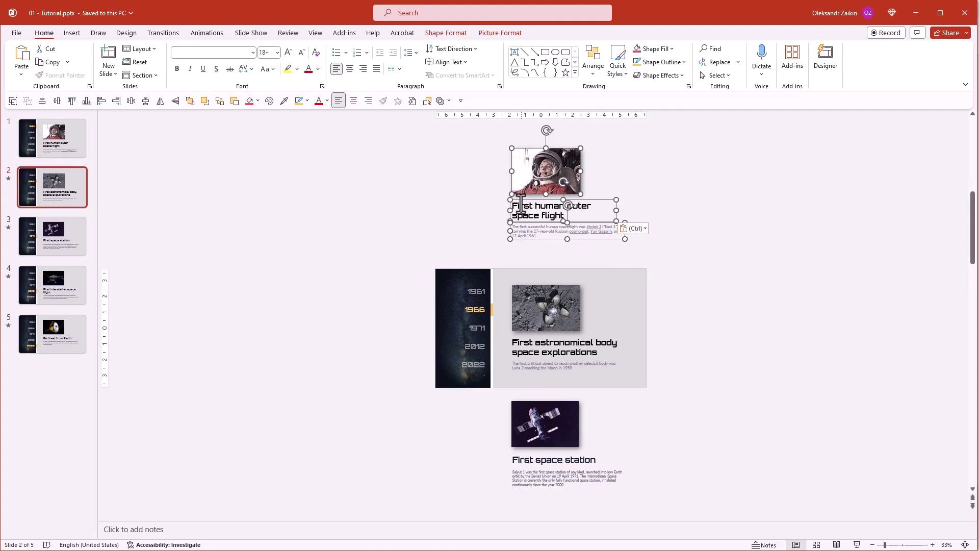